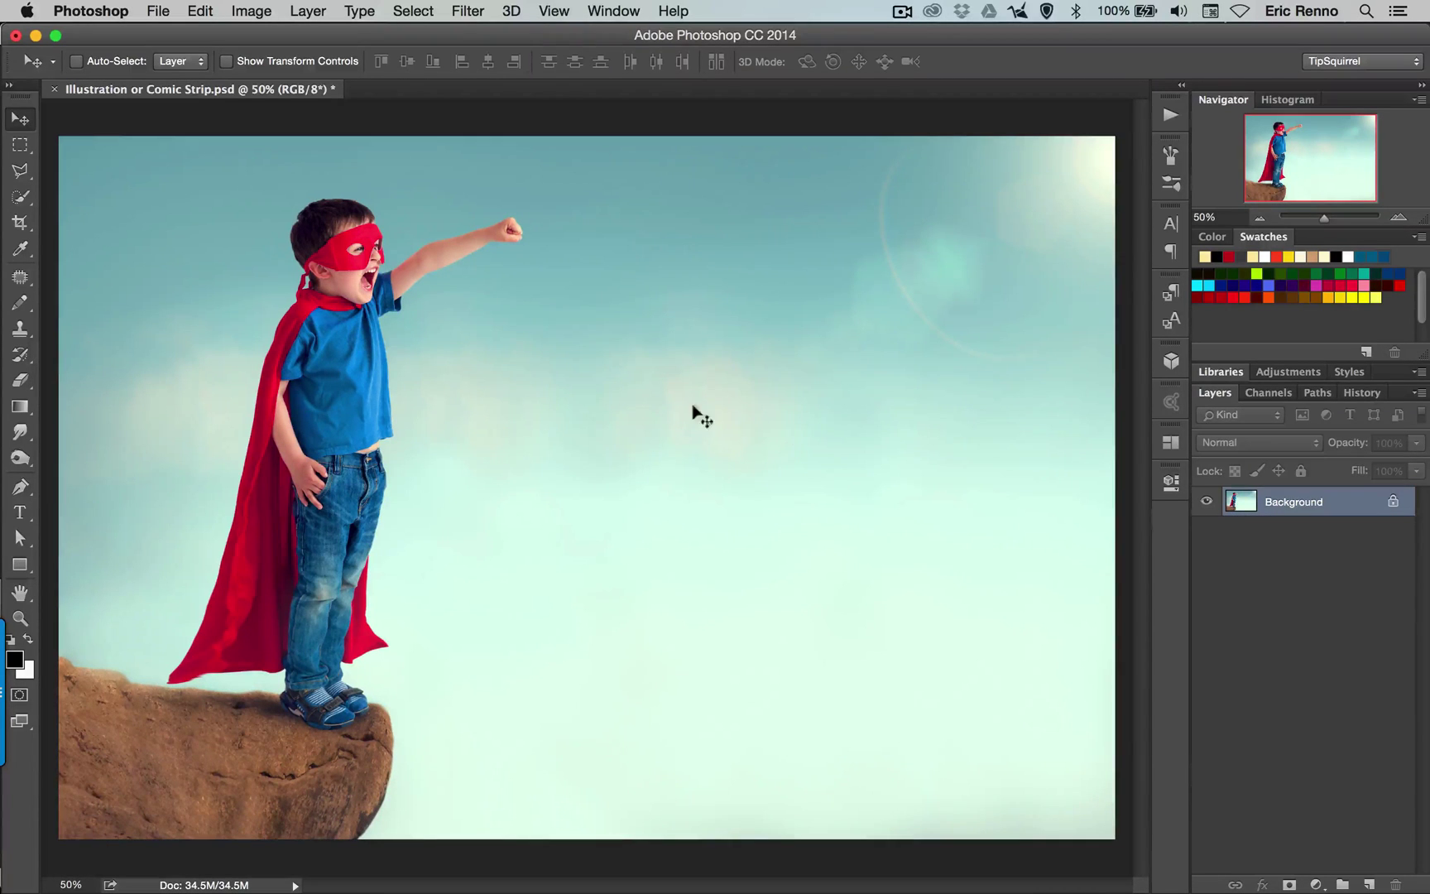
Crop the photo to a 1:1 square that frames the boy and the cliff edge
{"action": "left_click", "coordinate": [21, 223]}
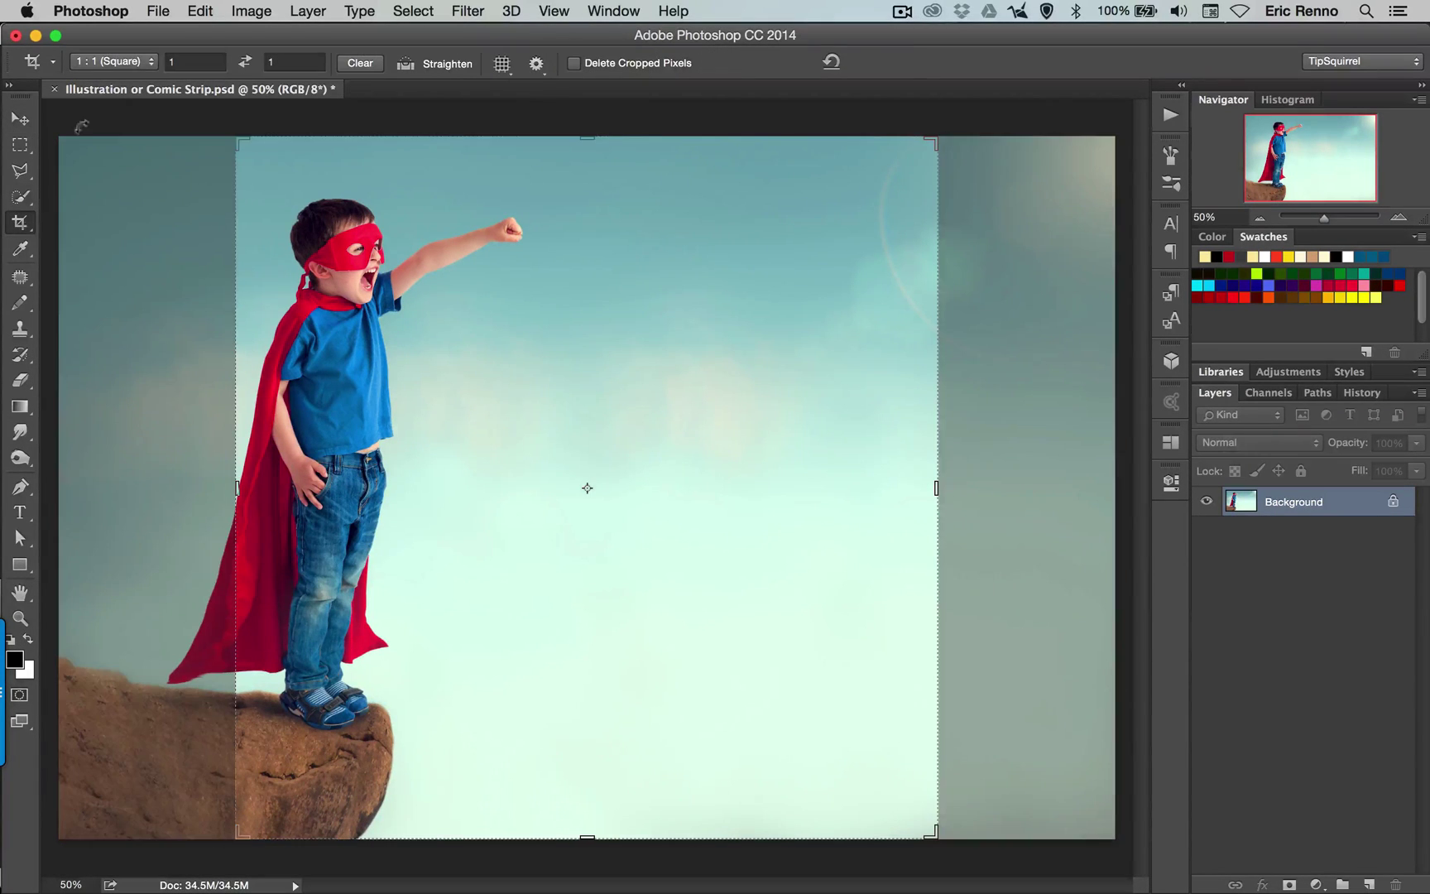
{"action": "left_click", "coordinate": [384, 323]}
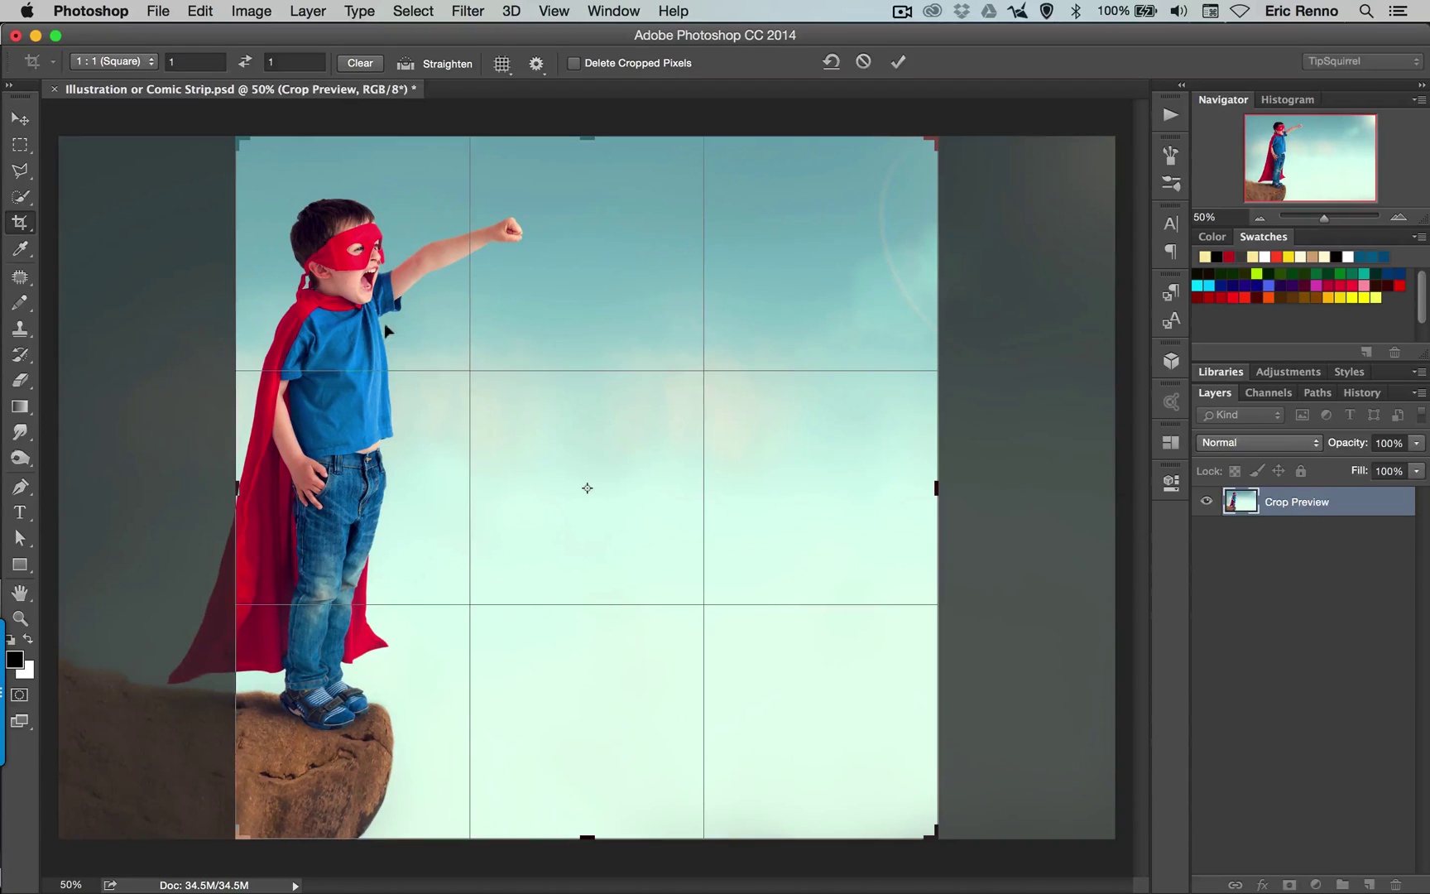
{"action": "left_click_drag", "start_coordinate": [562, 443], "coordinate": [742, 442]}
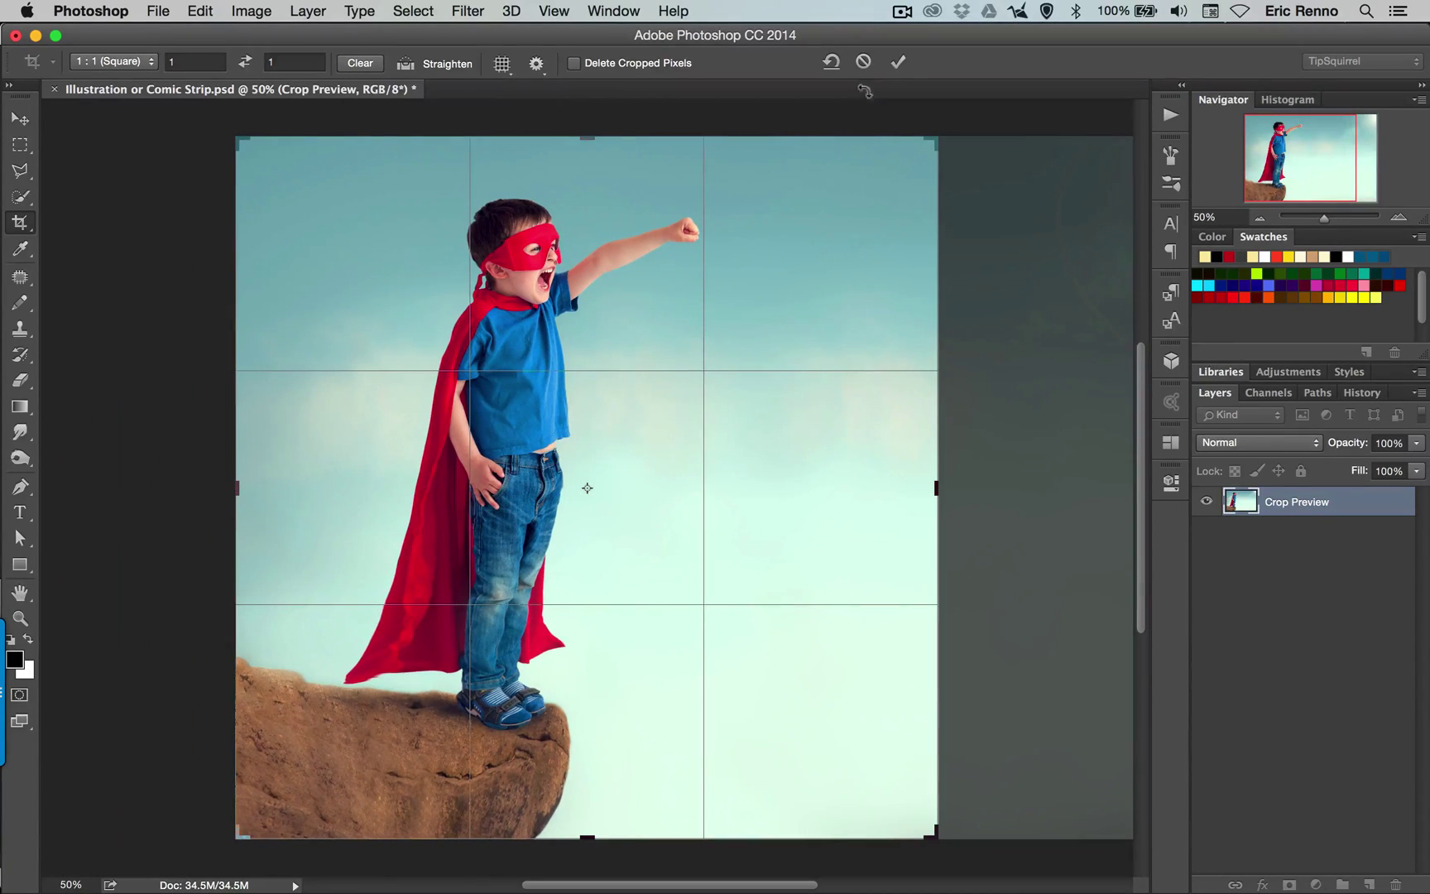
{"action": "left_click", "coordinate": [898, 62]}
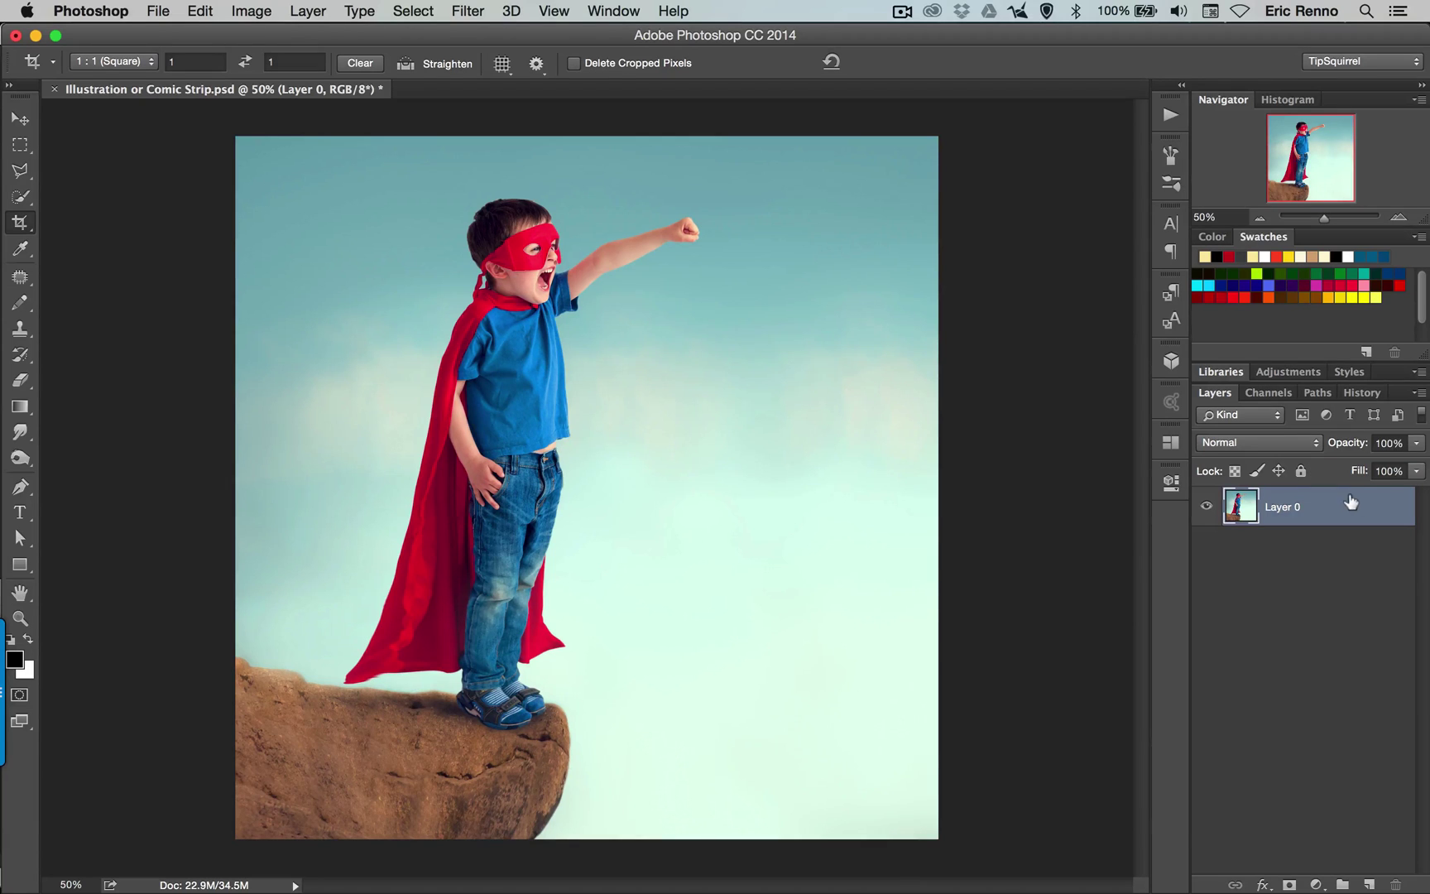
Duplicate the photo layer with Layer Via Copy and hide Layer 0 copy
{"action": "left_click", "coordinate": [309, 18]}
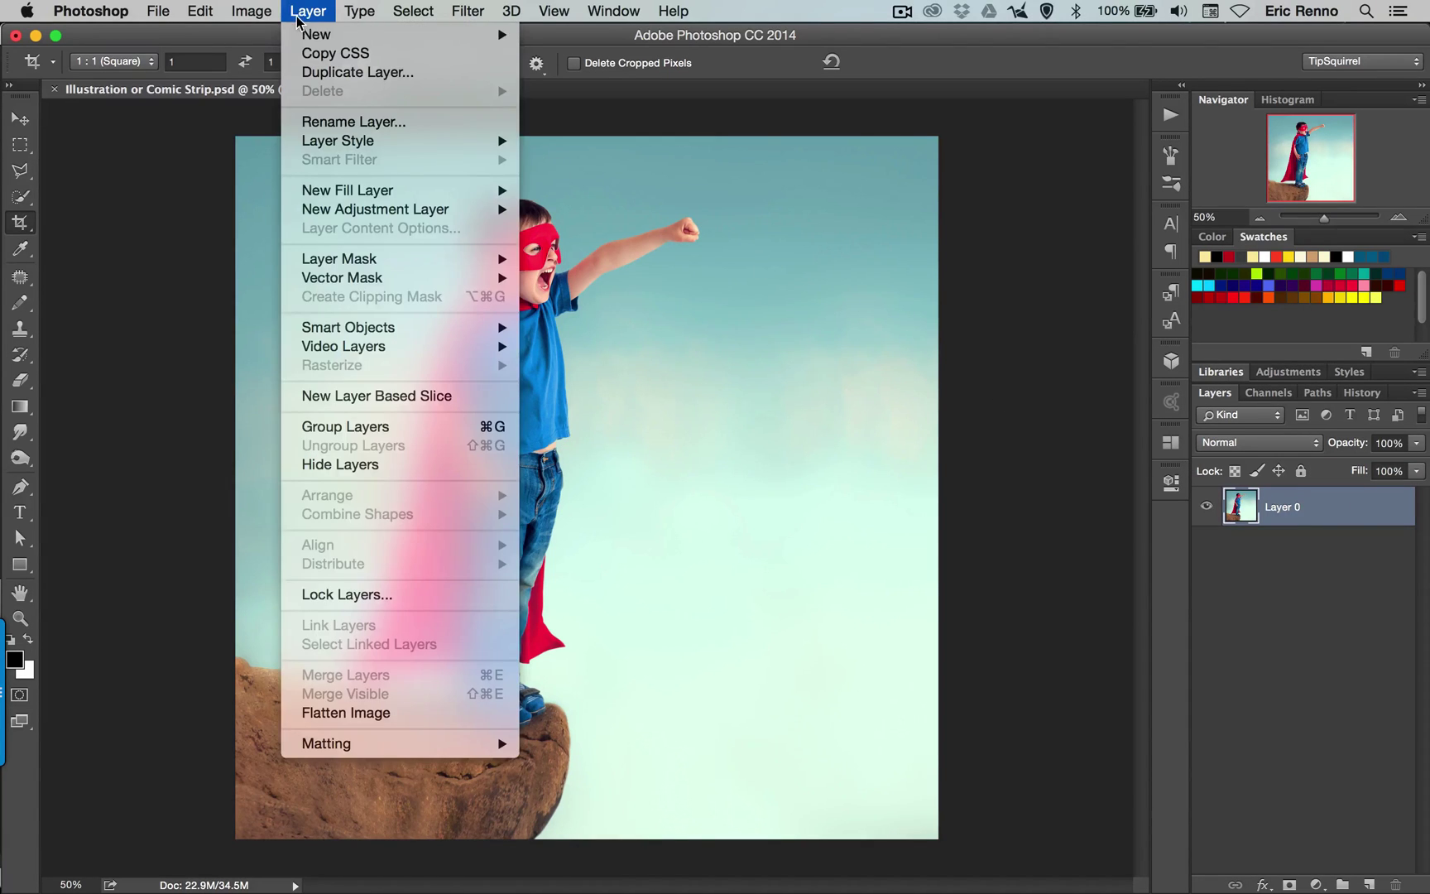
{"action": "mouse_move", "coordinate": [323, 34]}
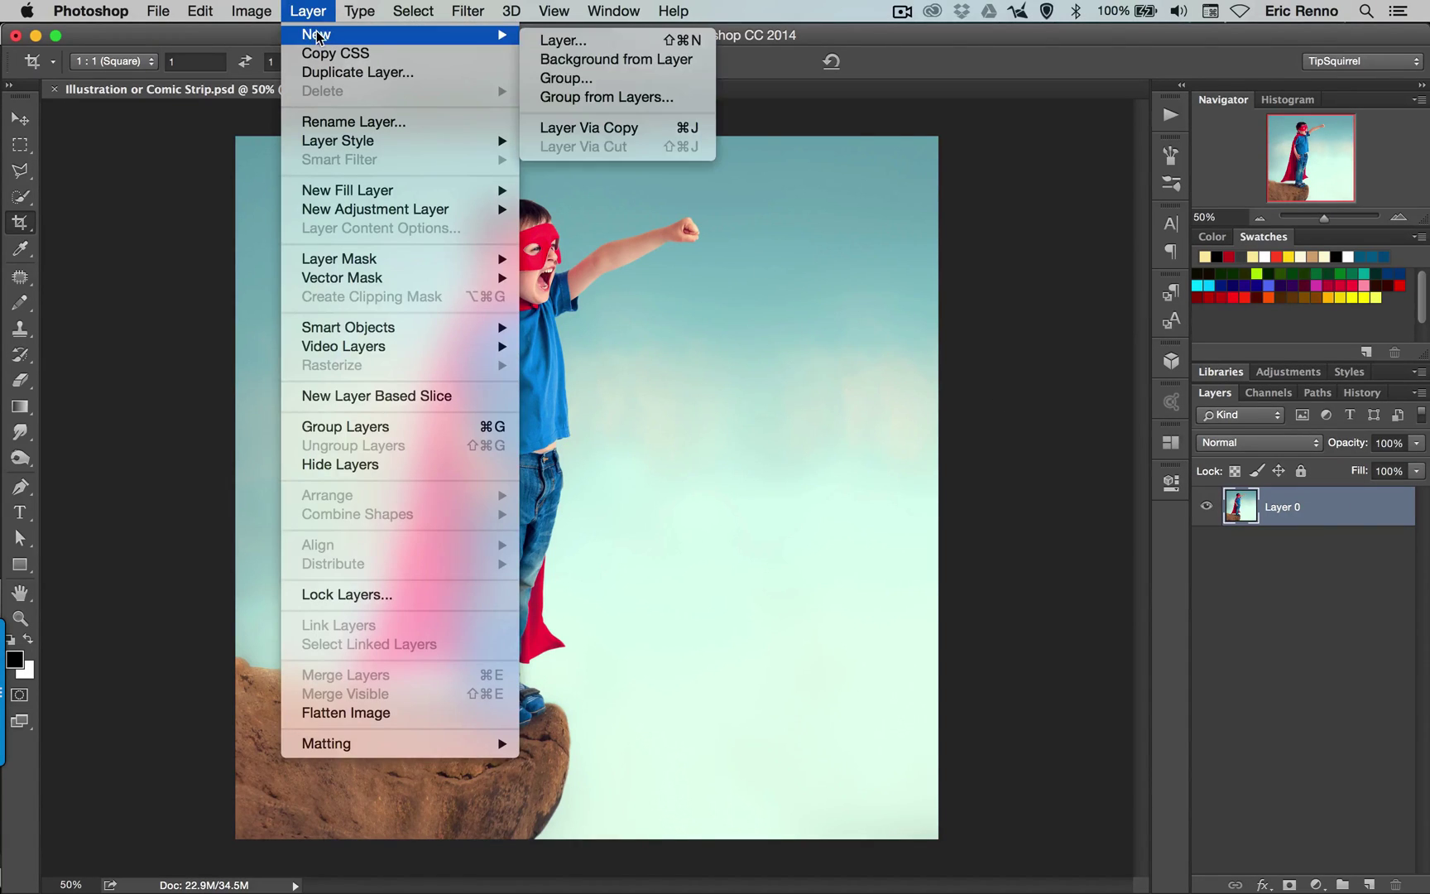
{"action": "left_click", "coordinate": [644, 127]}
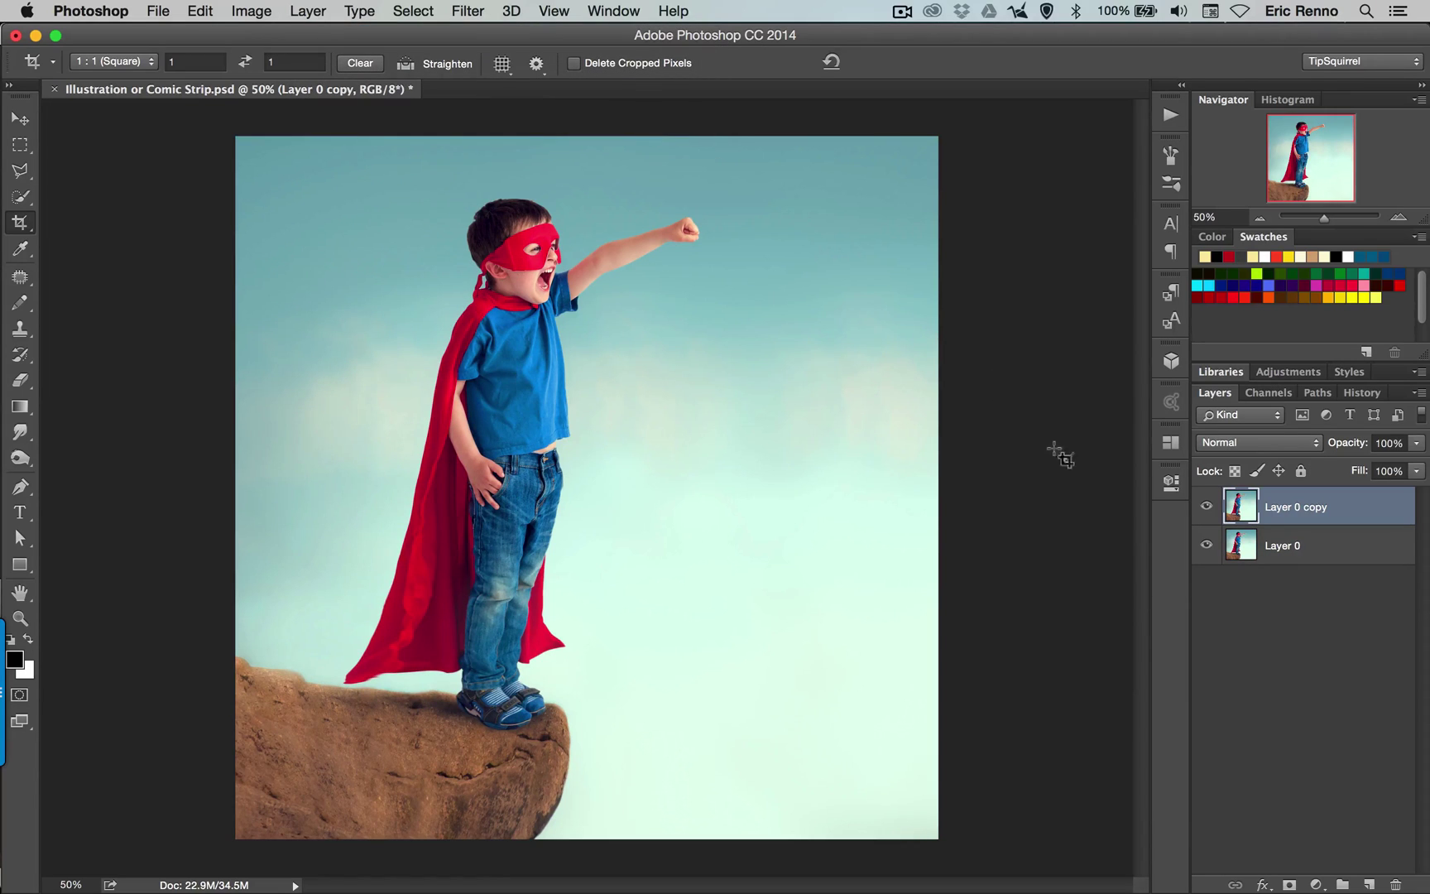
{"action": "left_click", "coordinate": [1207, 506]}
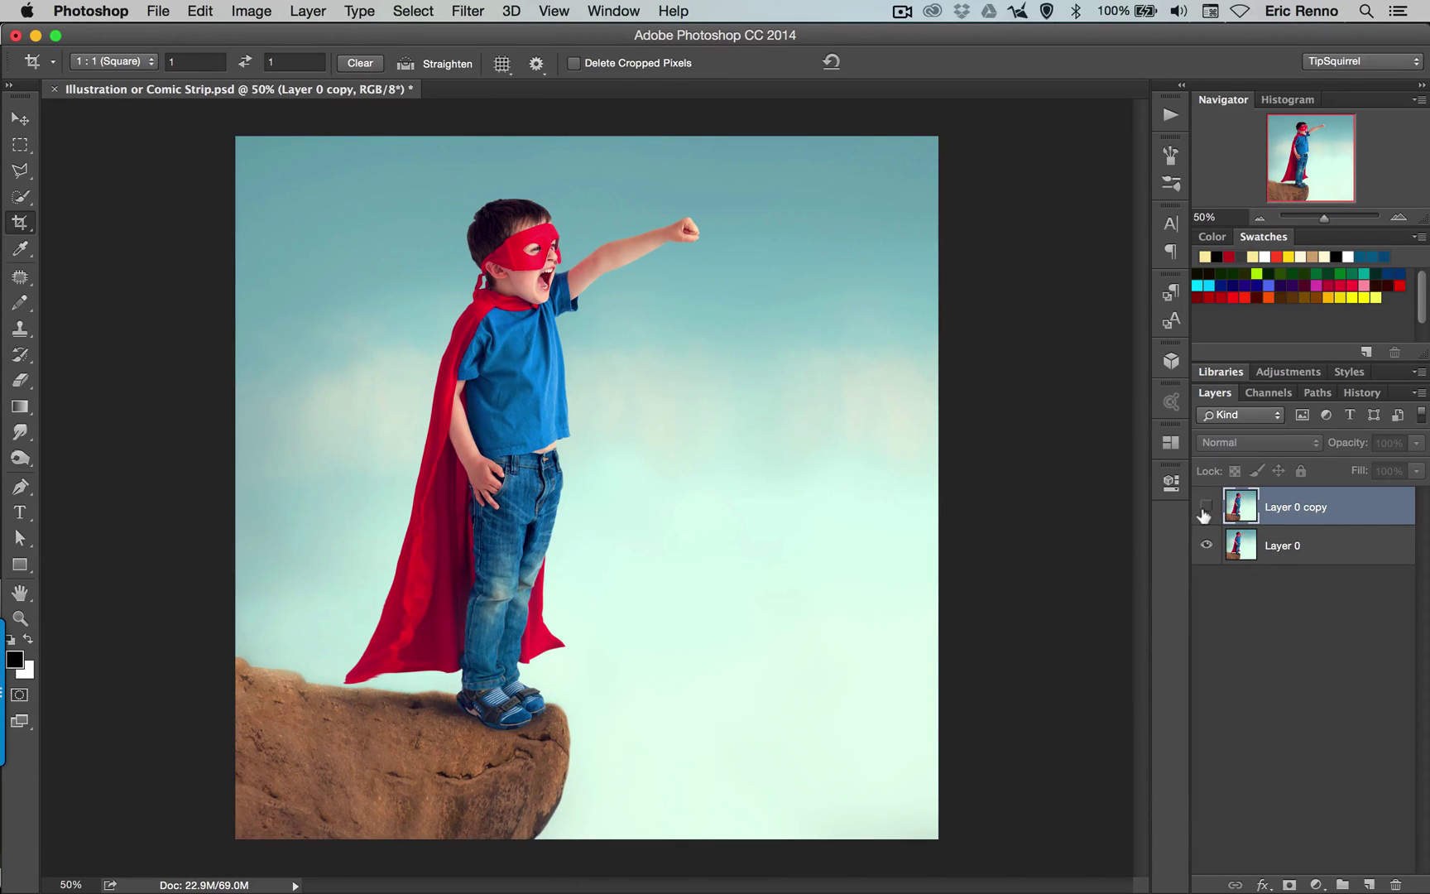
Convert Layer 0 into a smart object
{"action": "left_click", "coordinate": [1363, 542]}
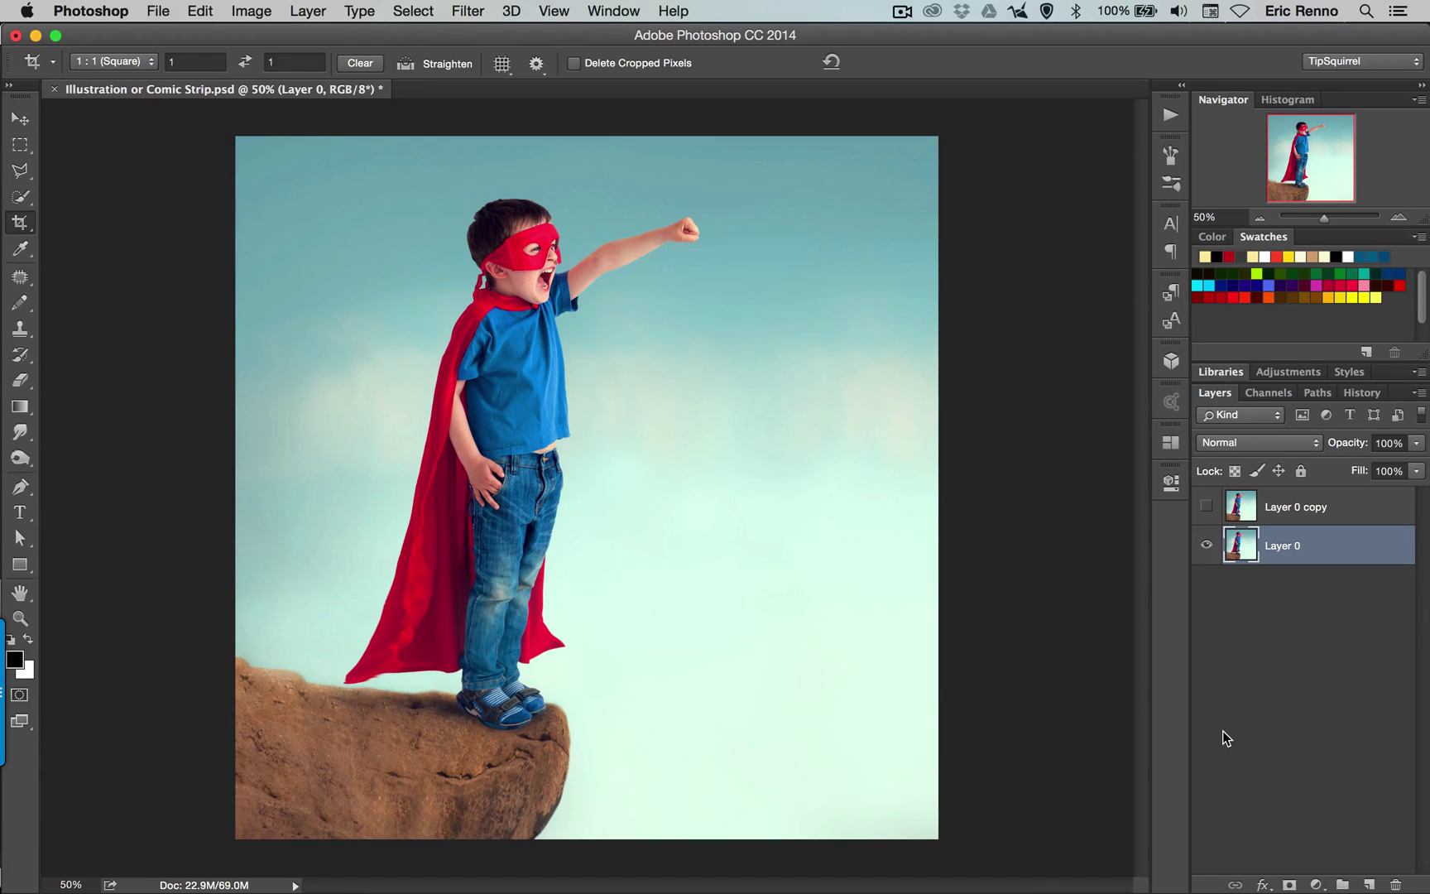
{"action": "right_click", "coordinate": [1330, 551]}
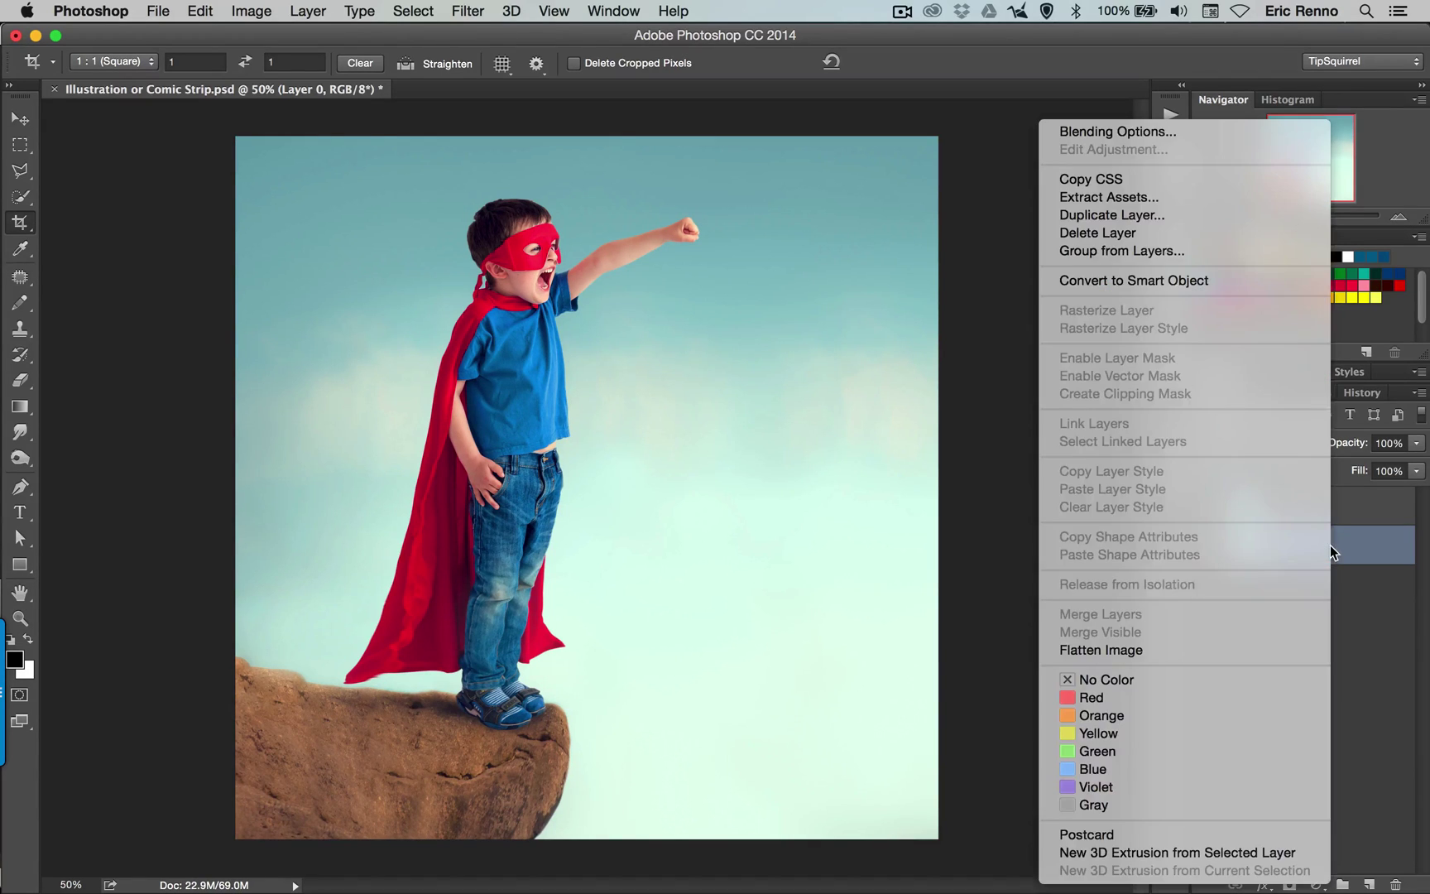
{"action": "left_click", "coordinate": [1157, 280]}
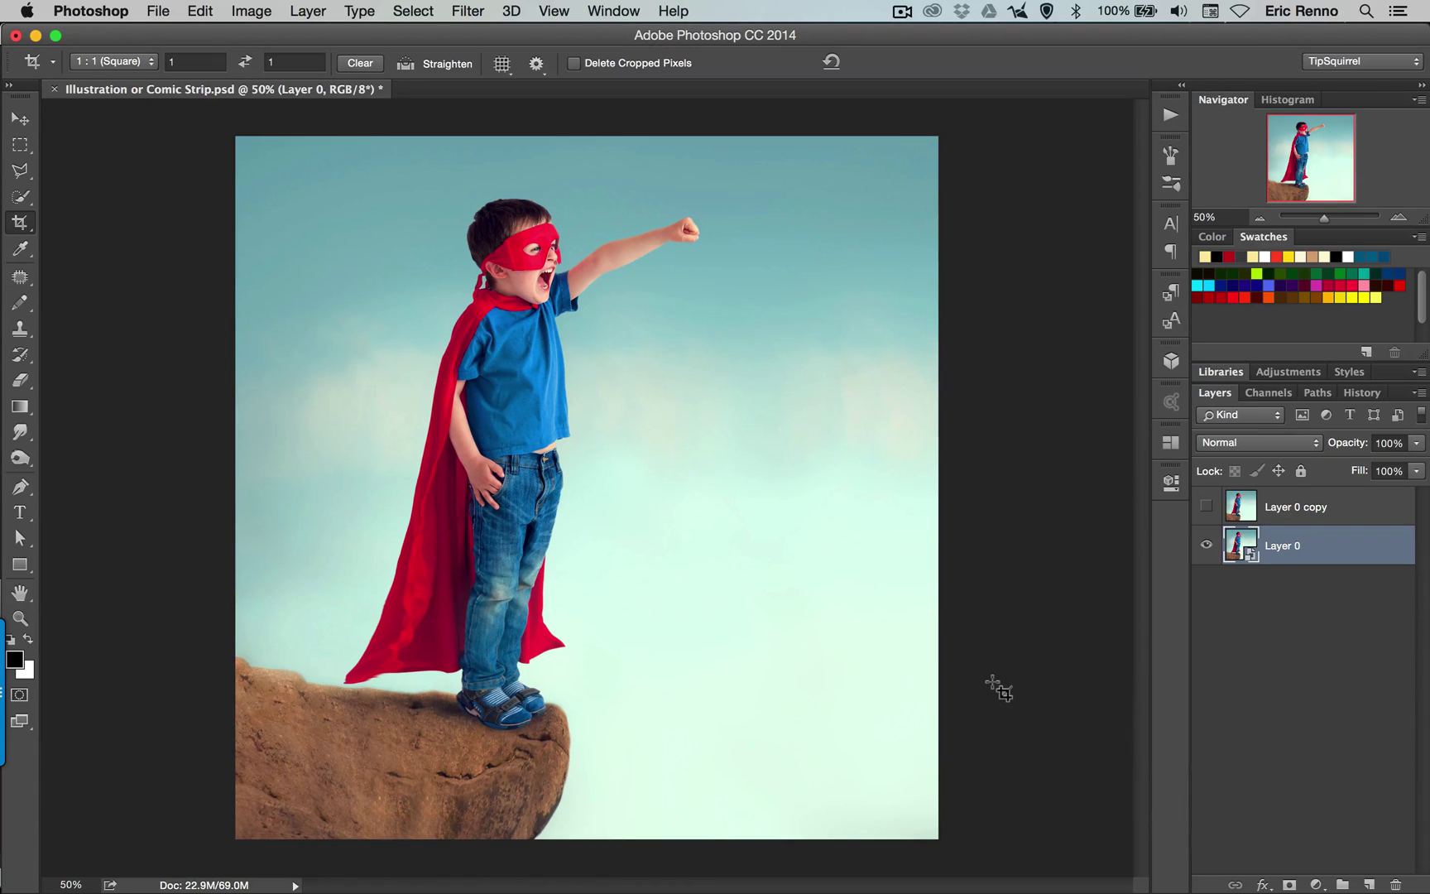
Apply a Median noise smart filter with a 10-pixel radius to Layer 0
{"action": "left_click", "coordinate": [476, 12]}
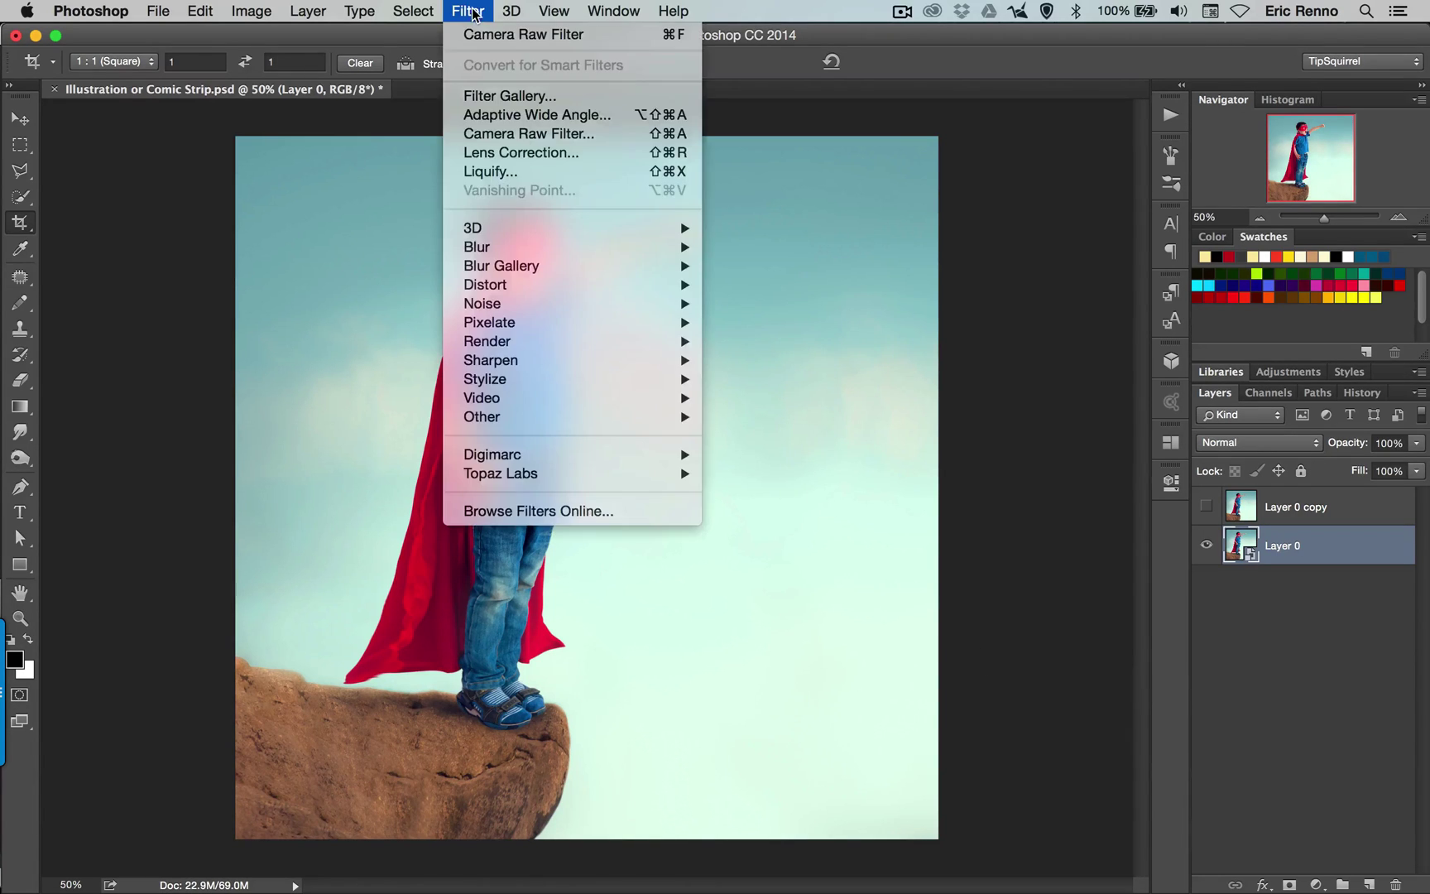
{"action": "mouse_move", "coordinate": [499, 303]}
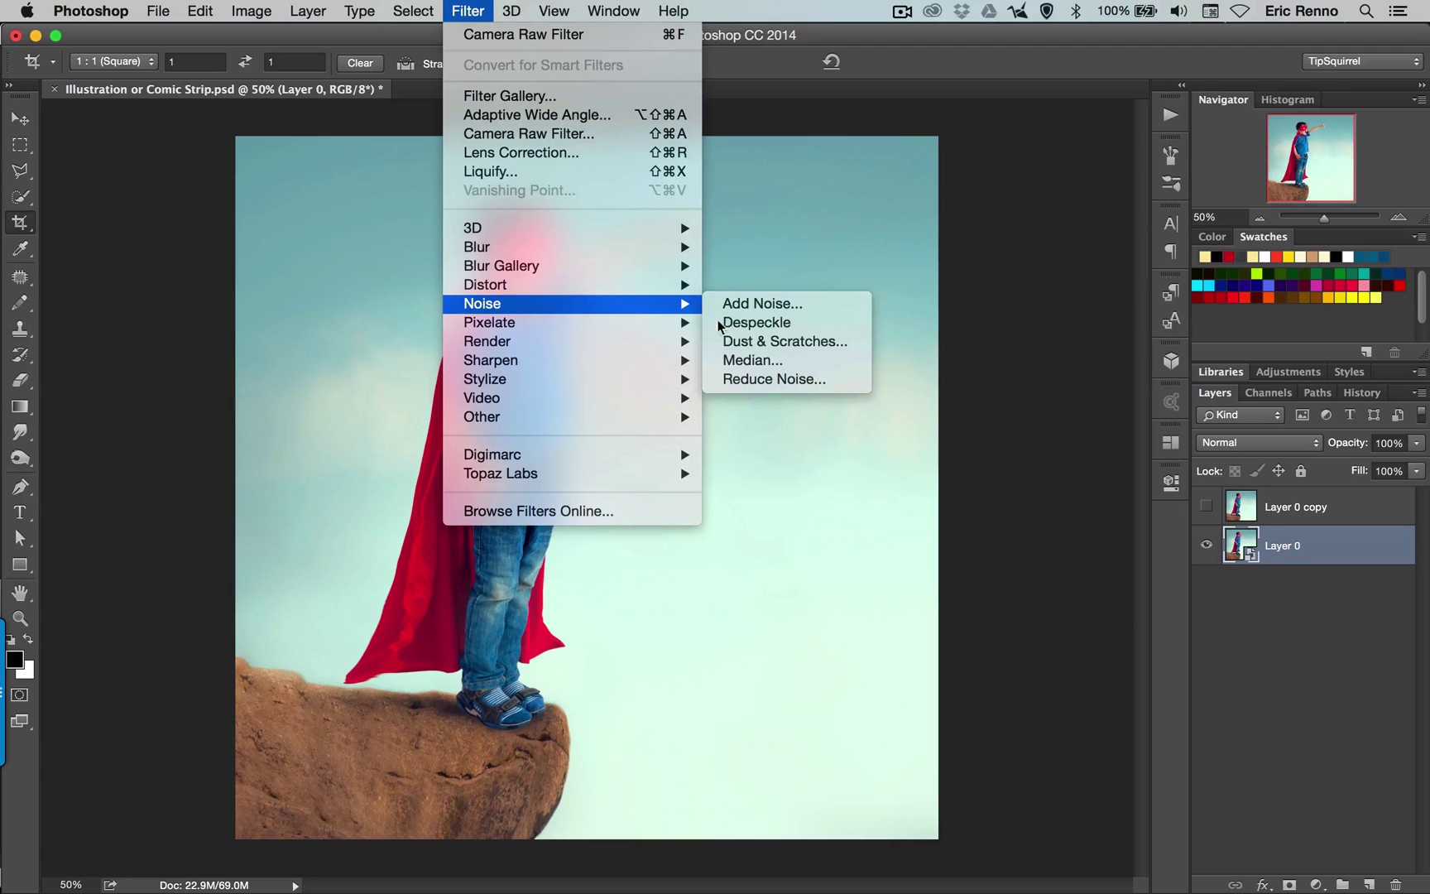
{"action": "left_click", "coordinate": [778, 359]}
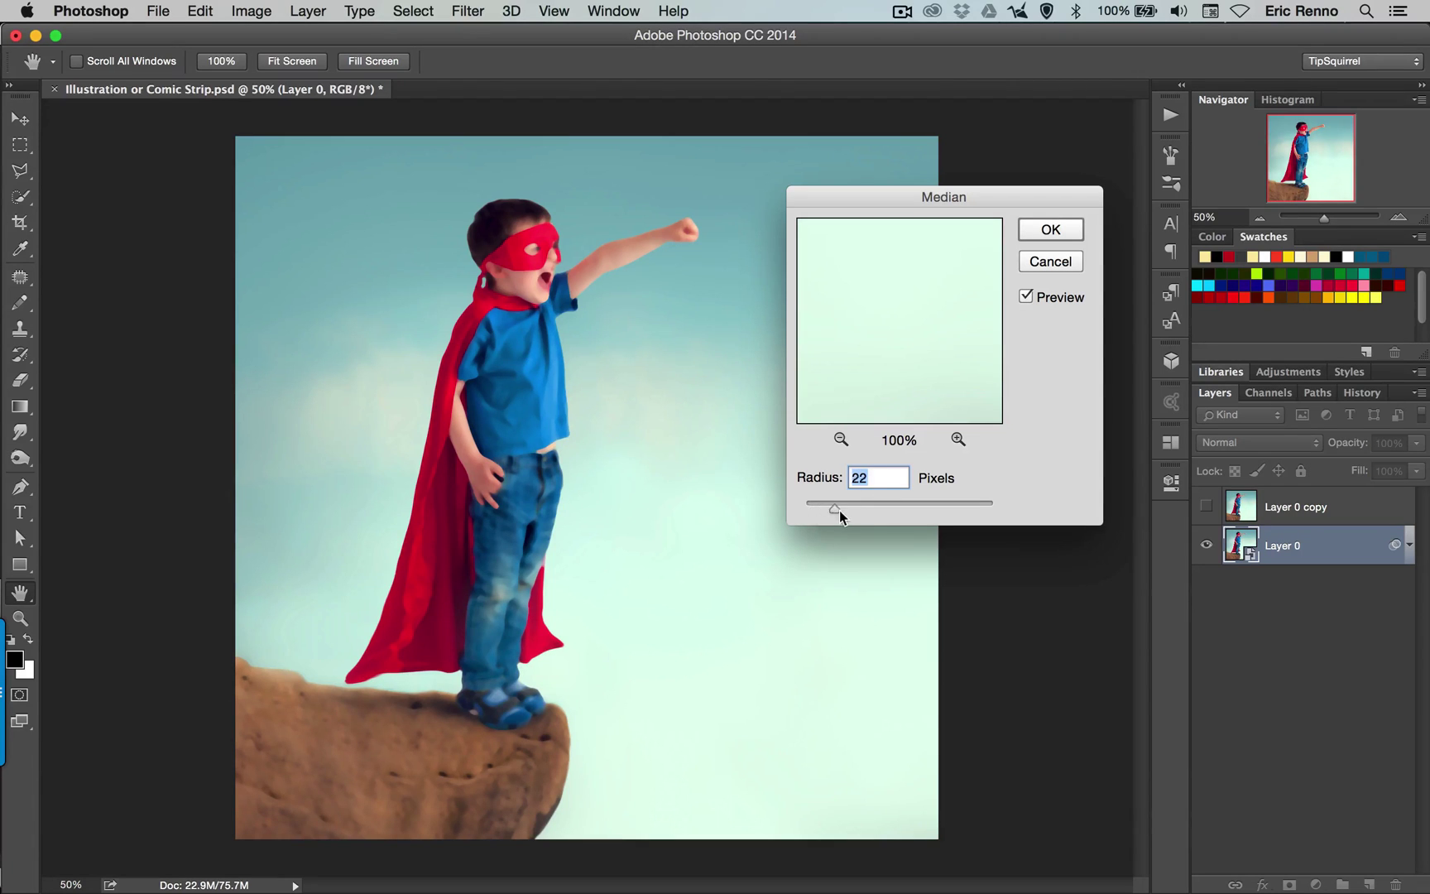
{"action": "left_click_drag", "start_coordinate": [855, 509], "coordinate": [816, 509]}
{"action": "type", "text": "10"}
{"action": "left_click", "coordinate": [1050, 230]}
{"action": "key", "text": "c"}
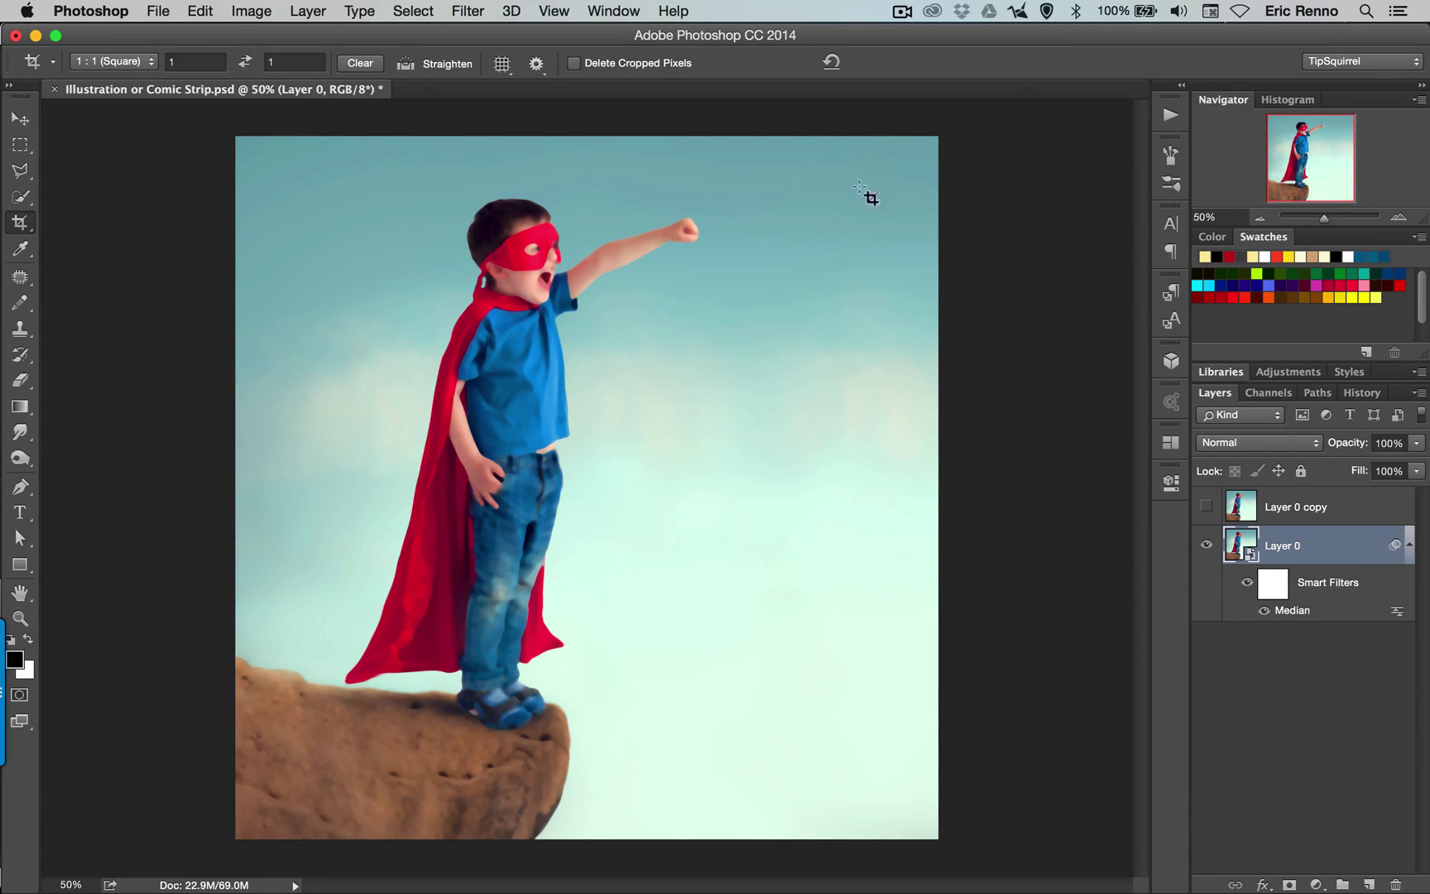
Add a Stylize > Find Edges smart filter to Layer 0
{"action": "left_click", "coordinate": [470, 12]}
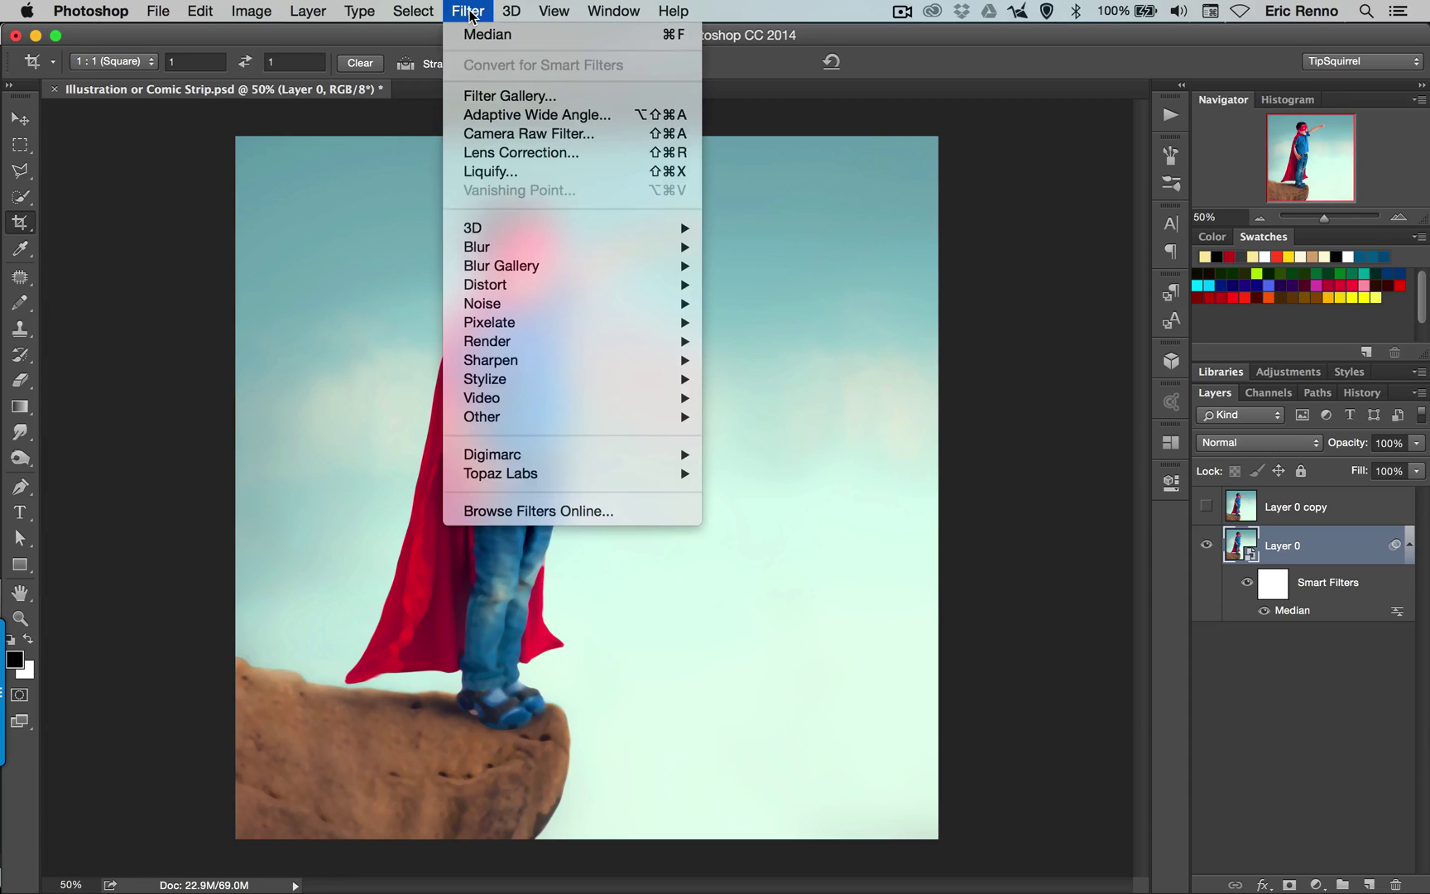
{"action": "mouse_move", "coordinate": [560, 382]}
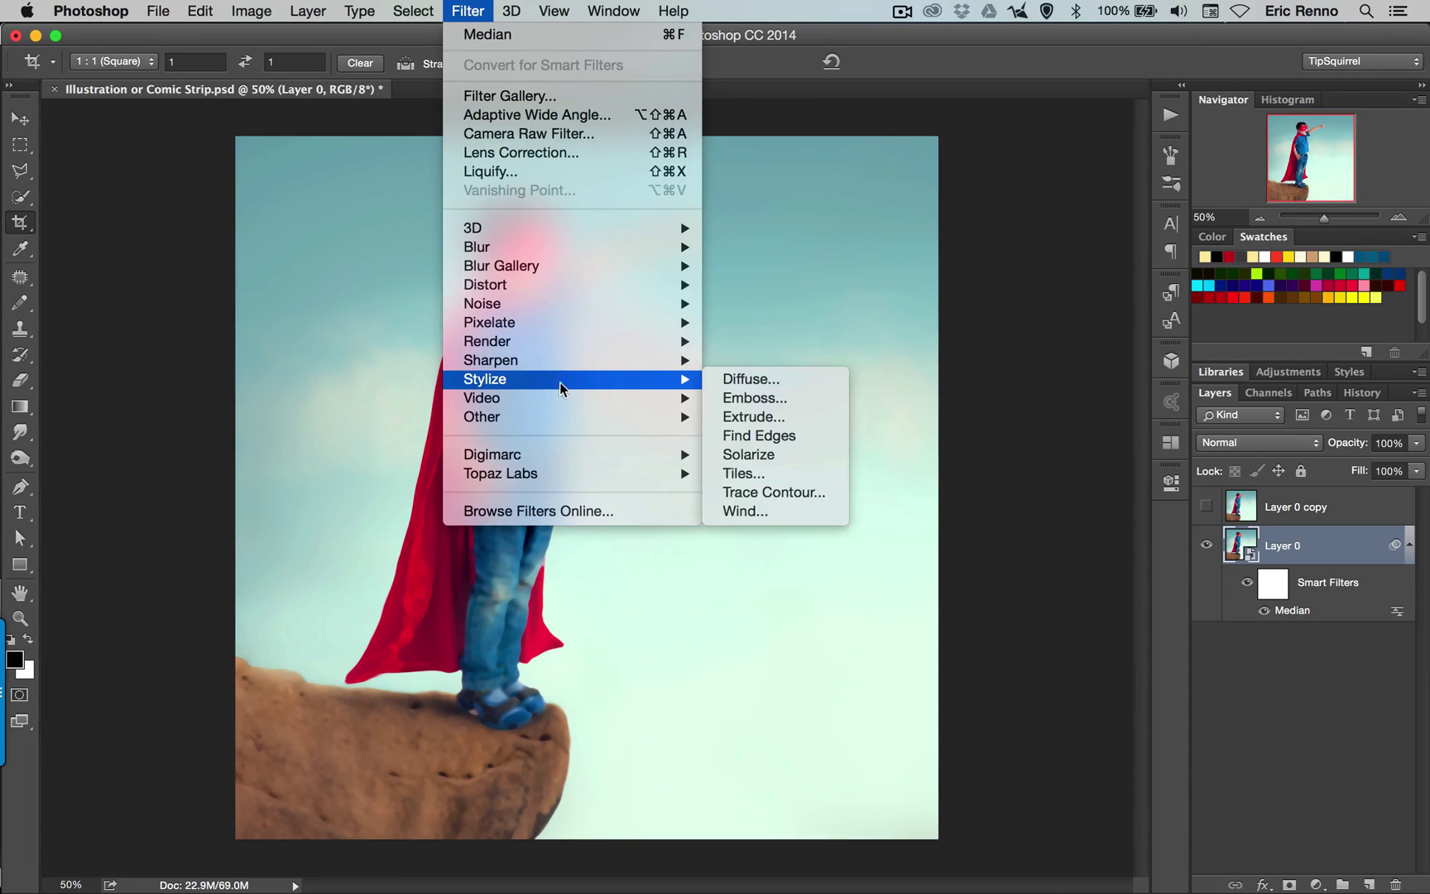
{"action": "left_click", "coordinate": [762, 434]}
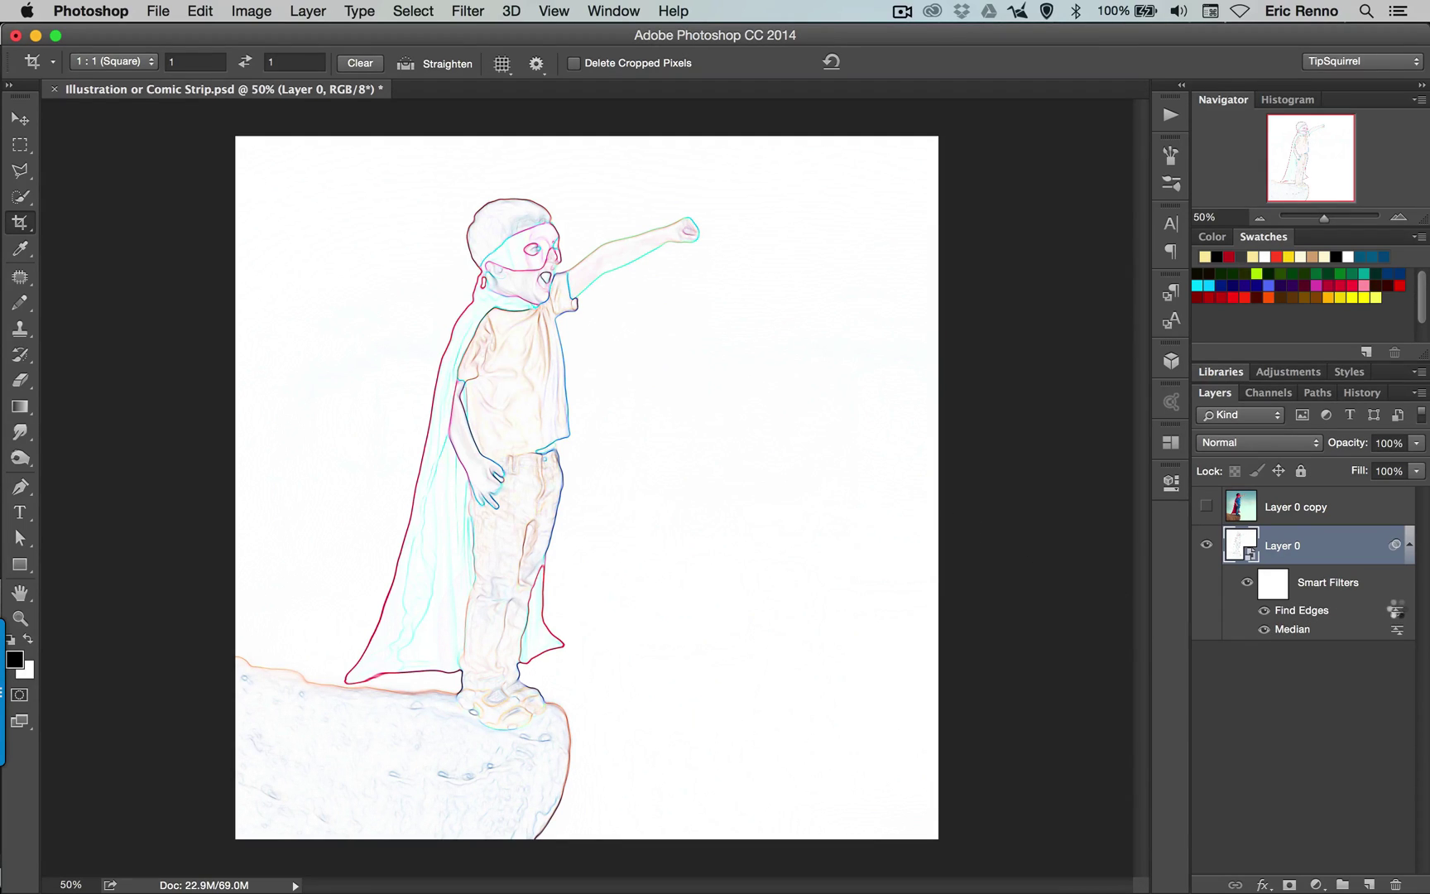
Set the Find Edges blending options to Multiply mode at 100% opacity
{"action": "double_click", "coordinate": [1397, 611]}
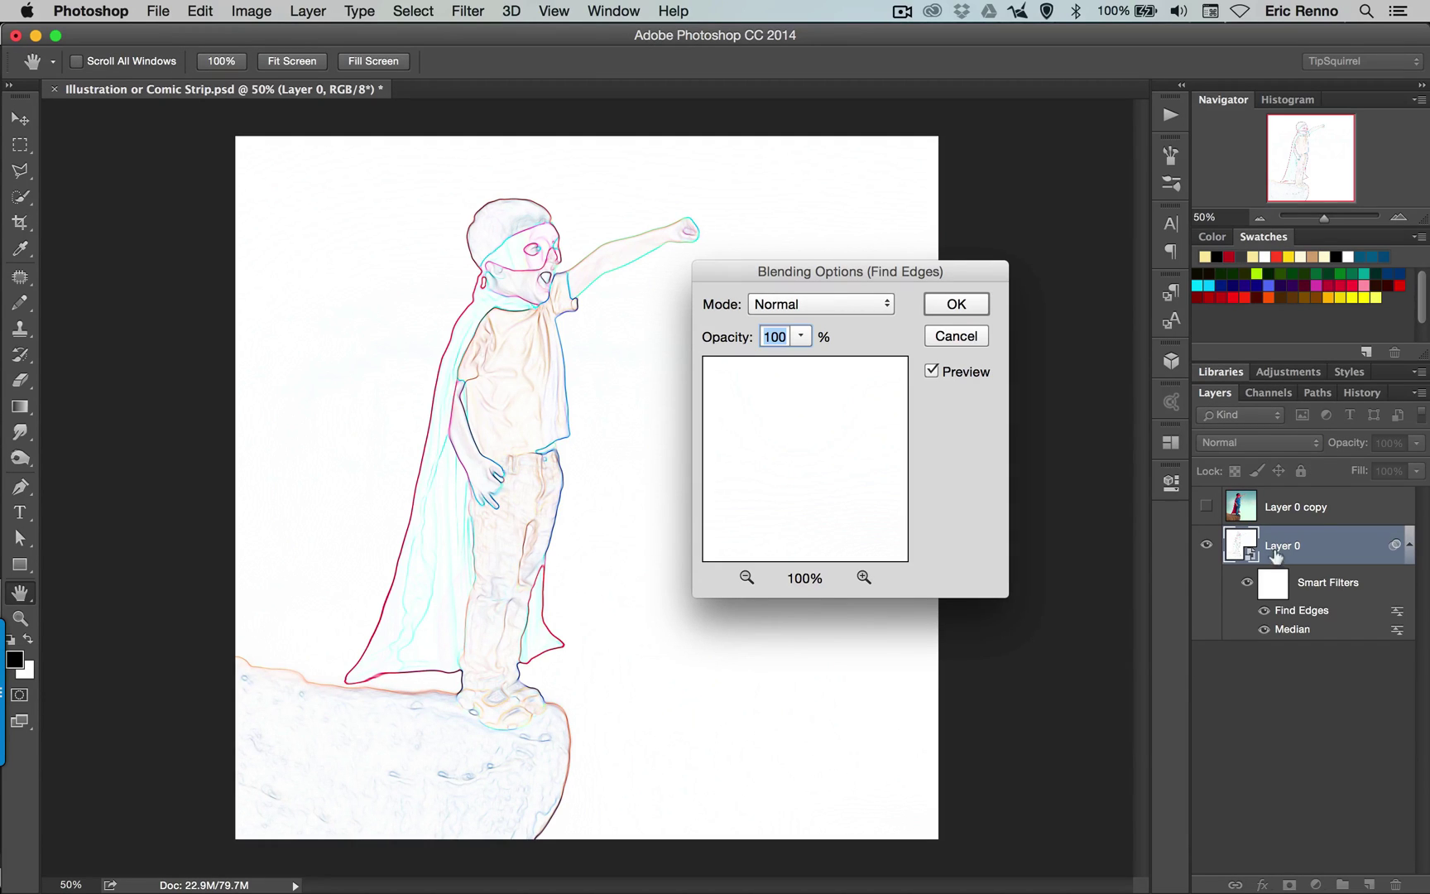
{"action": "left_click", "coordinate": [888, 305]}
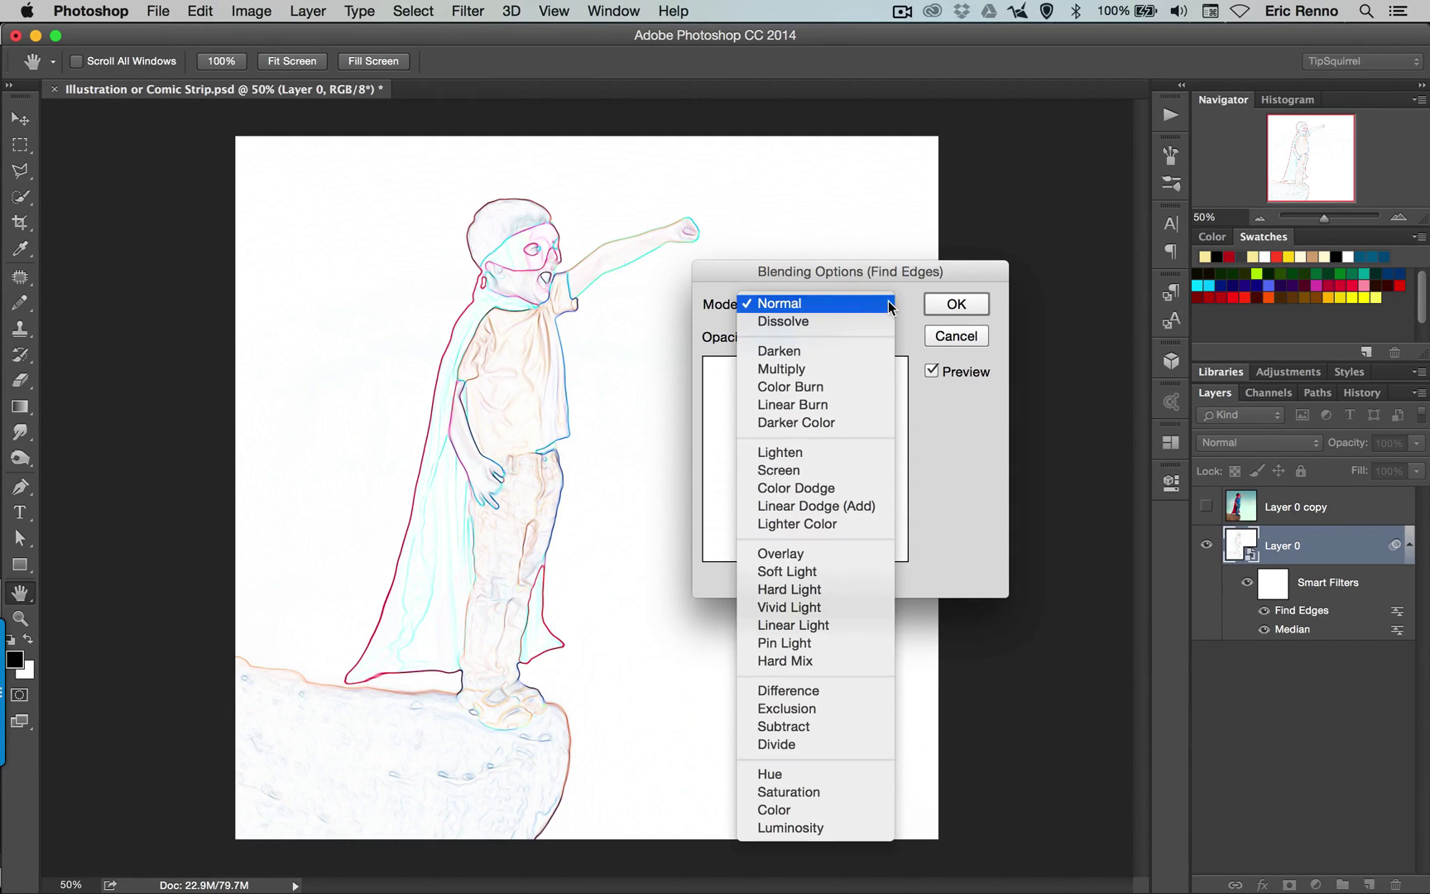
{"action": "left_click", "coordinate": [846, 365]}
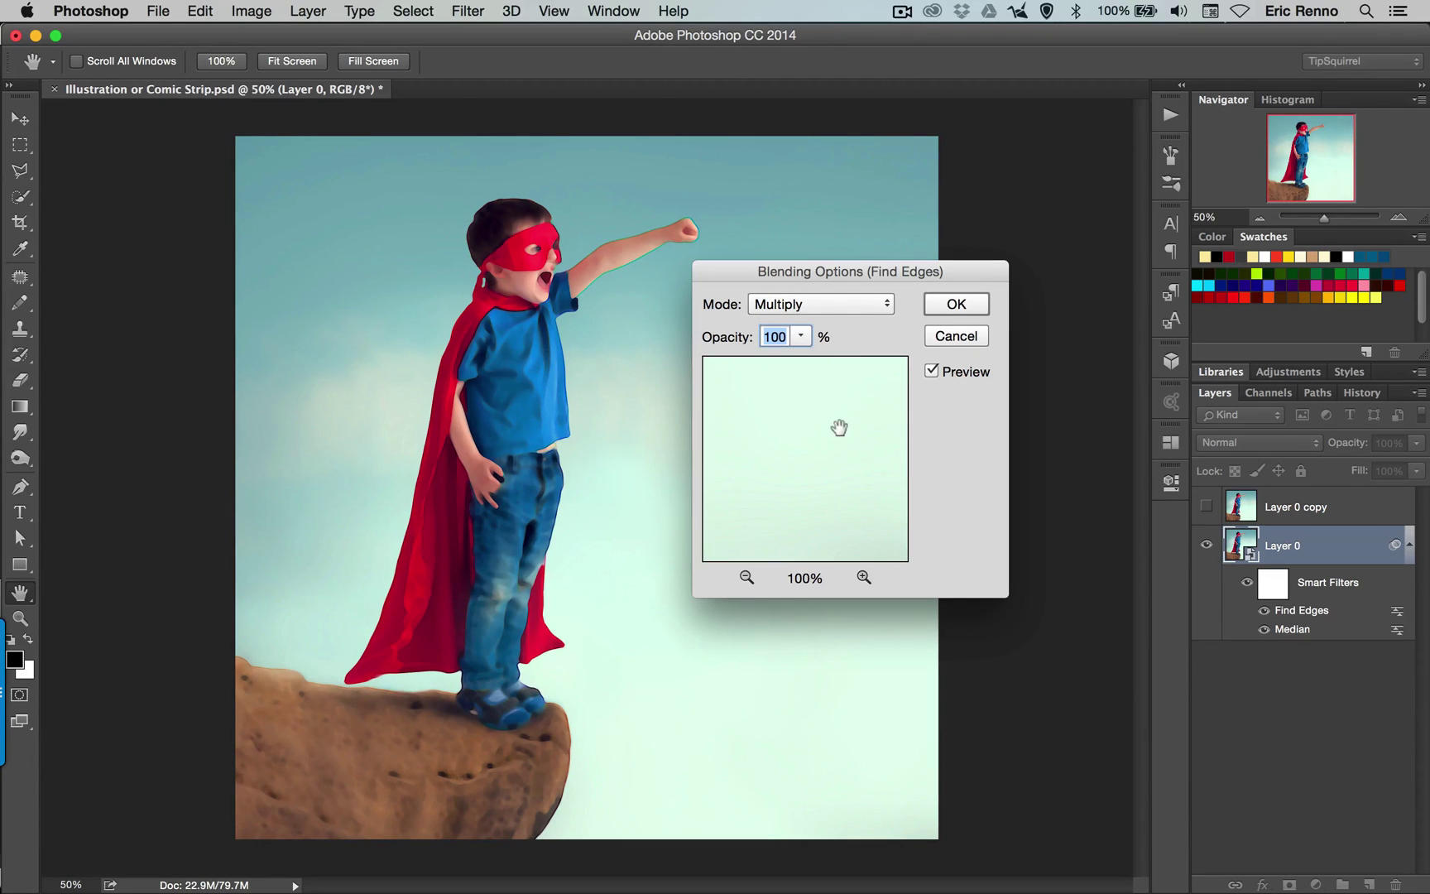
{"action": "left_click", "coordinate": [800, 336]}
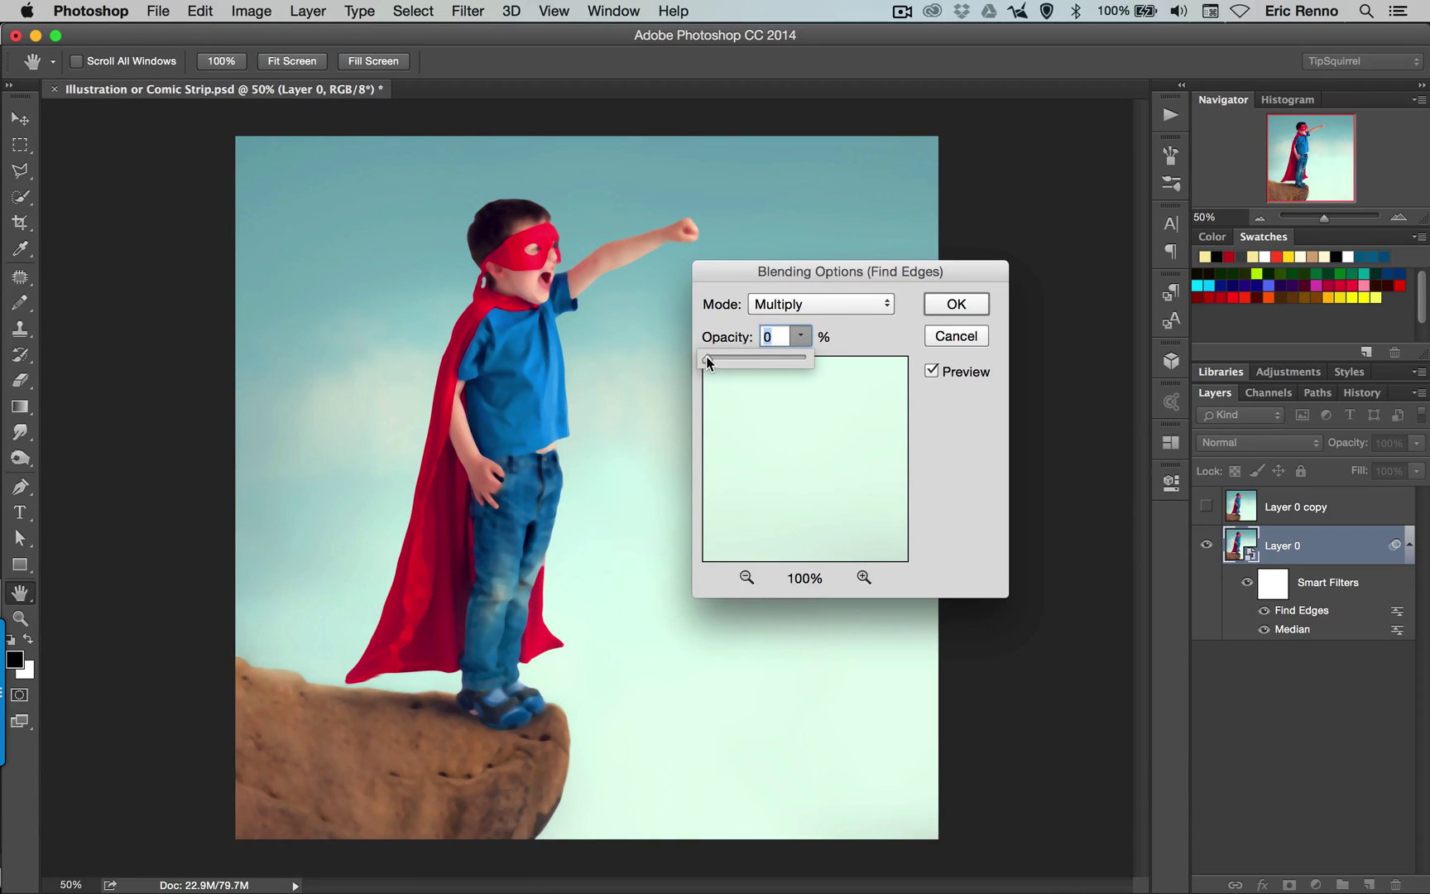
{"action": "left_click_drag", "start_coordinate": [707, 359], "coordinate": [873, 368]}
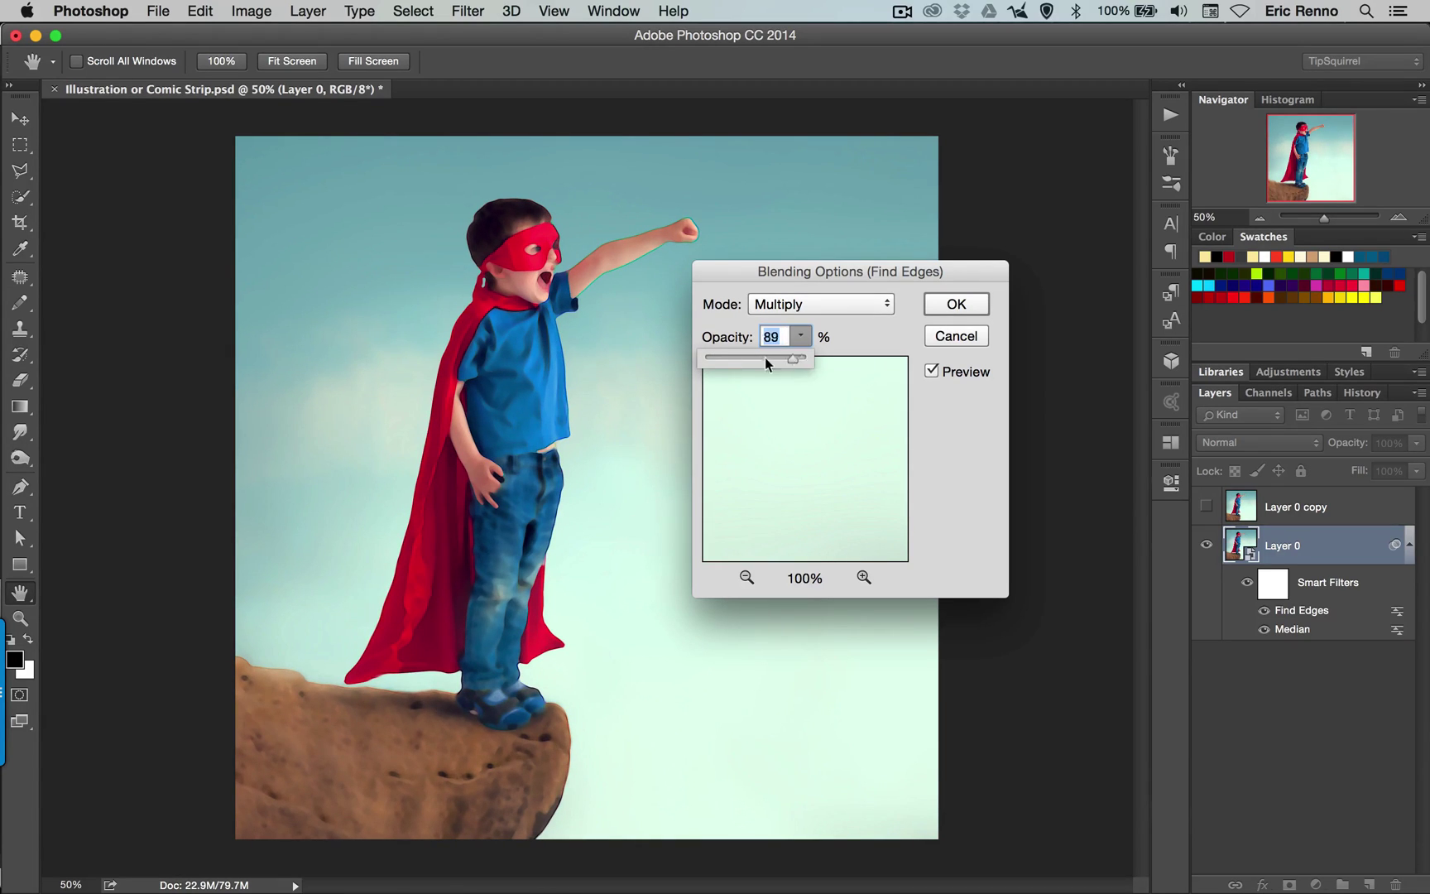
{"action": "left_click_drag", "start_coordinate": [766, 363], "coordinate": [844, 361]}
{"action": "left_click", "coordinate": [872, 336]}
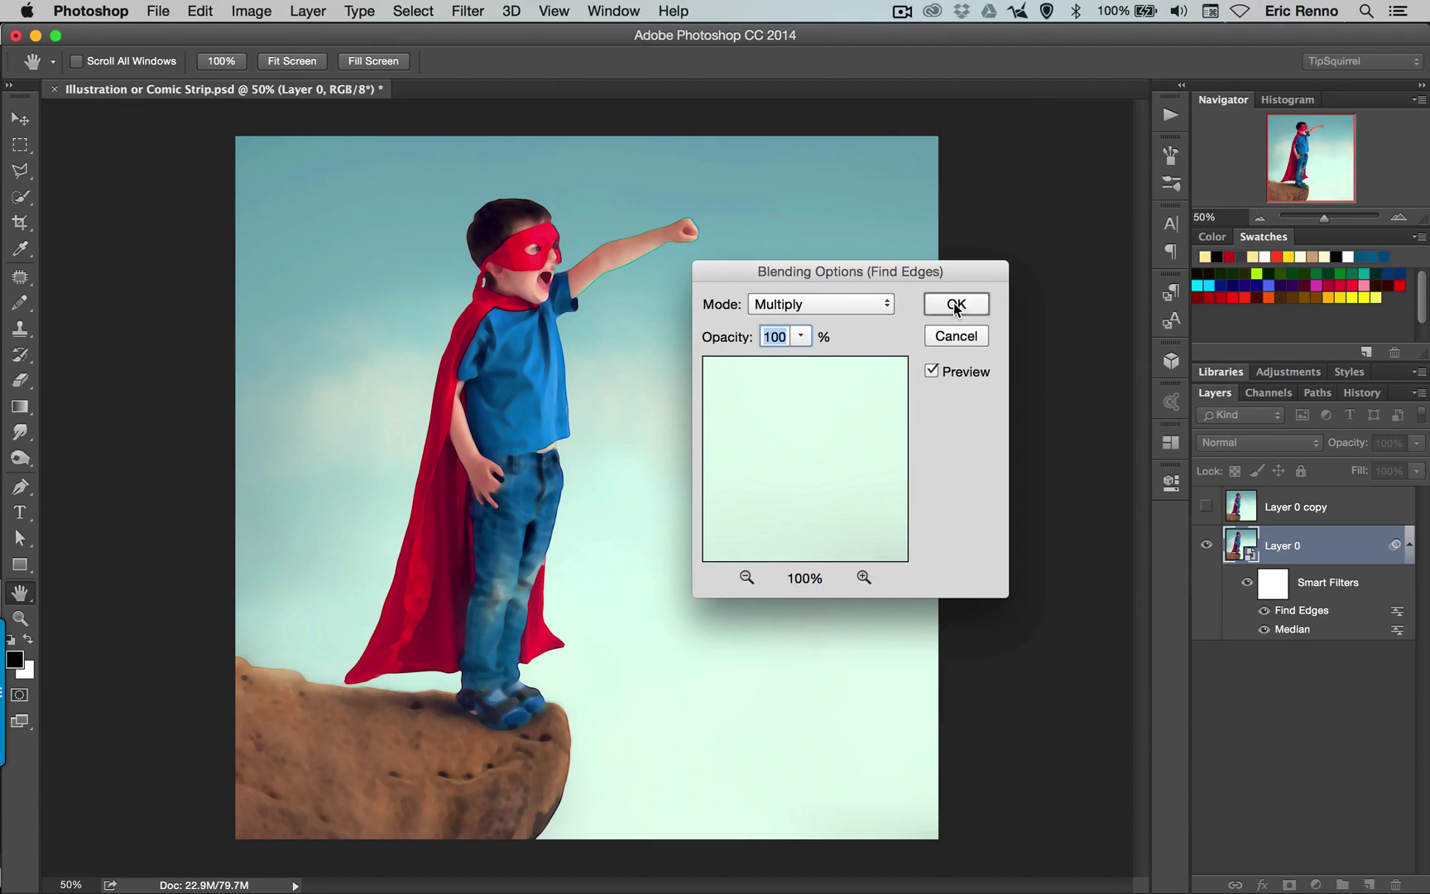
{"action": "left_click", "coordinate": [957, 305]}
{"action": "key", "text": "c"}
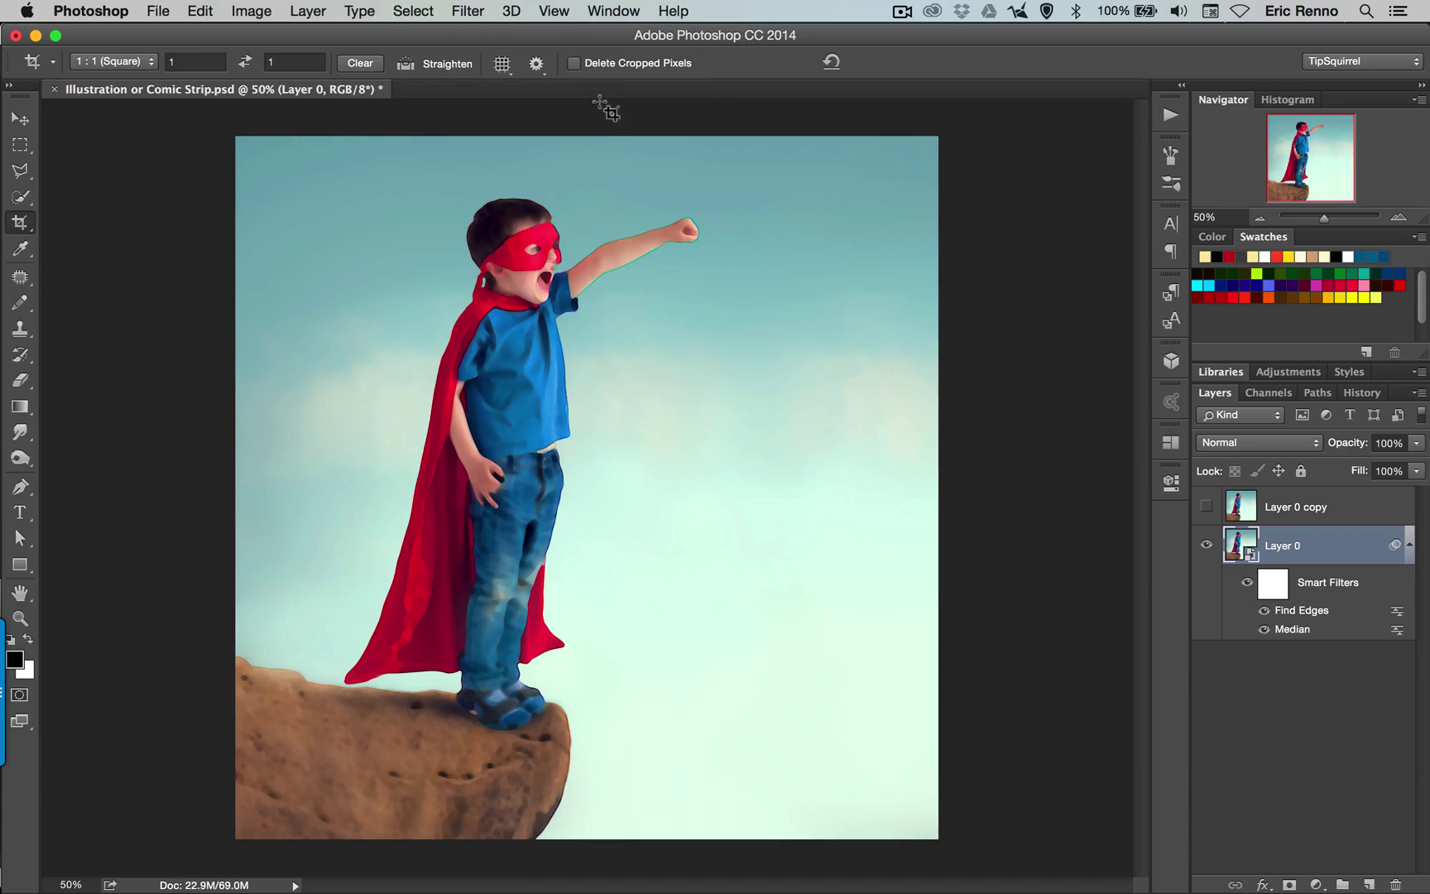
Apply the Sketch > Graphic Pen effect from the Filter Gallery
{"action": "left_click", "coordinate": [469, 11]}
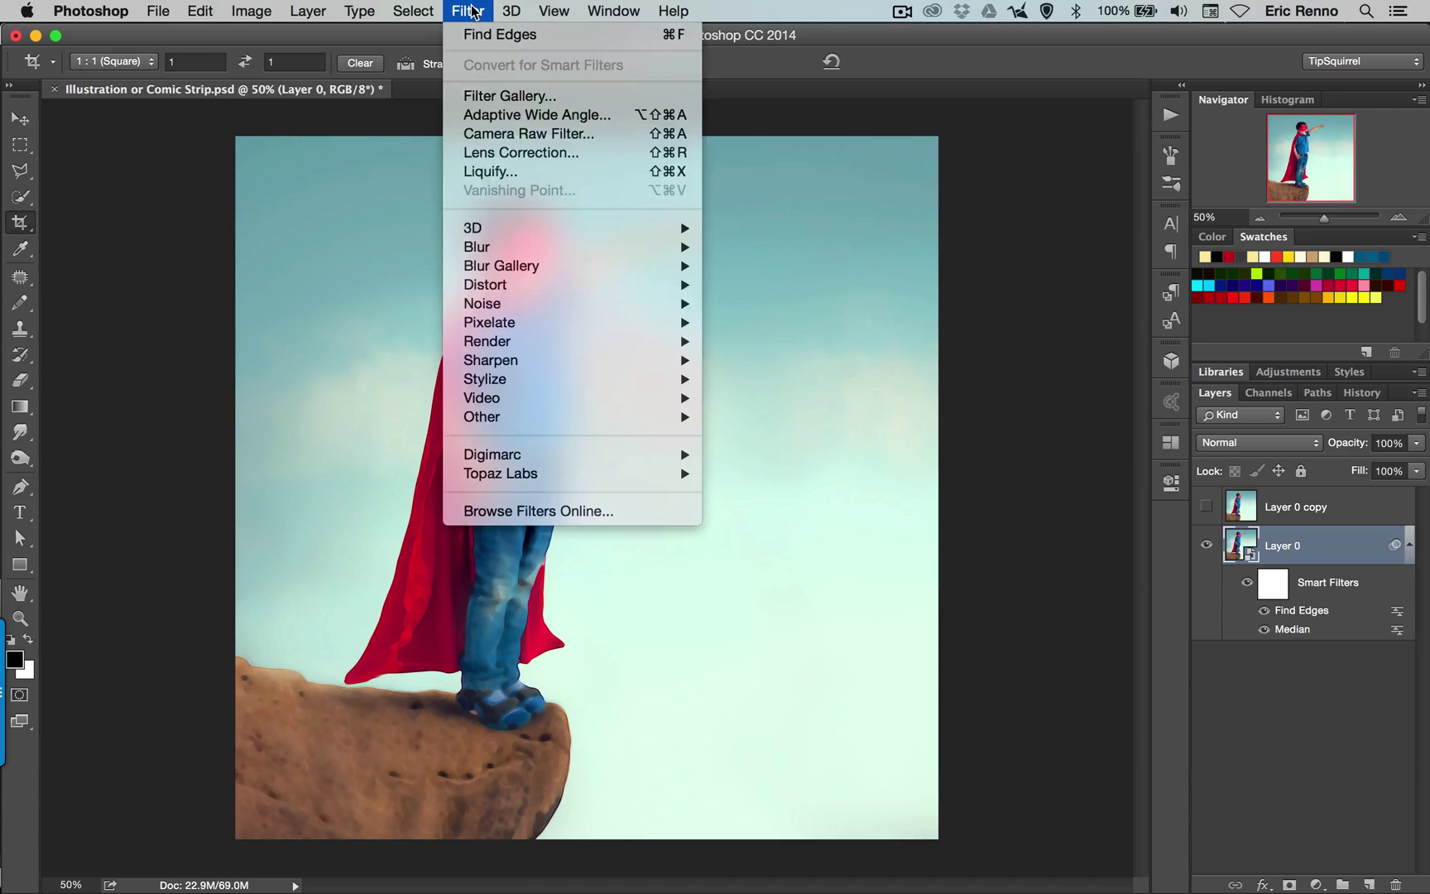
{"action": "left_click", "coordinate": [484, 96]}
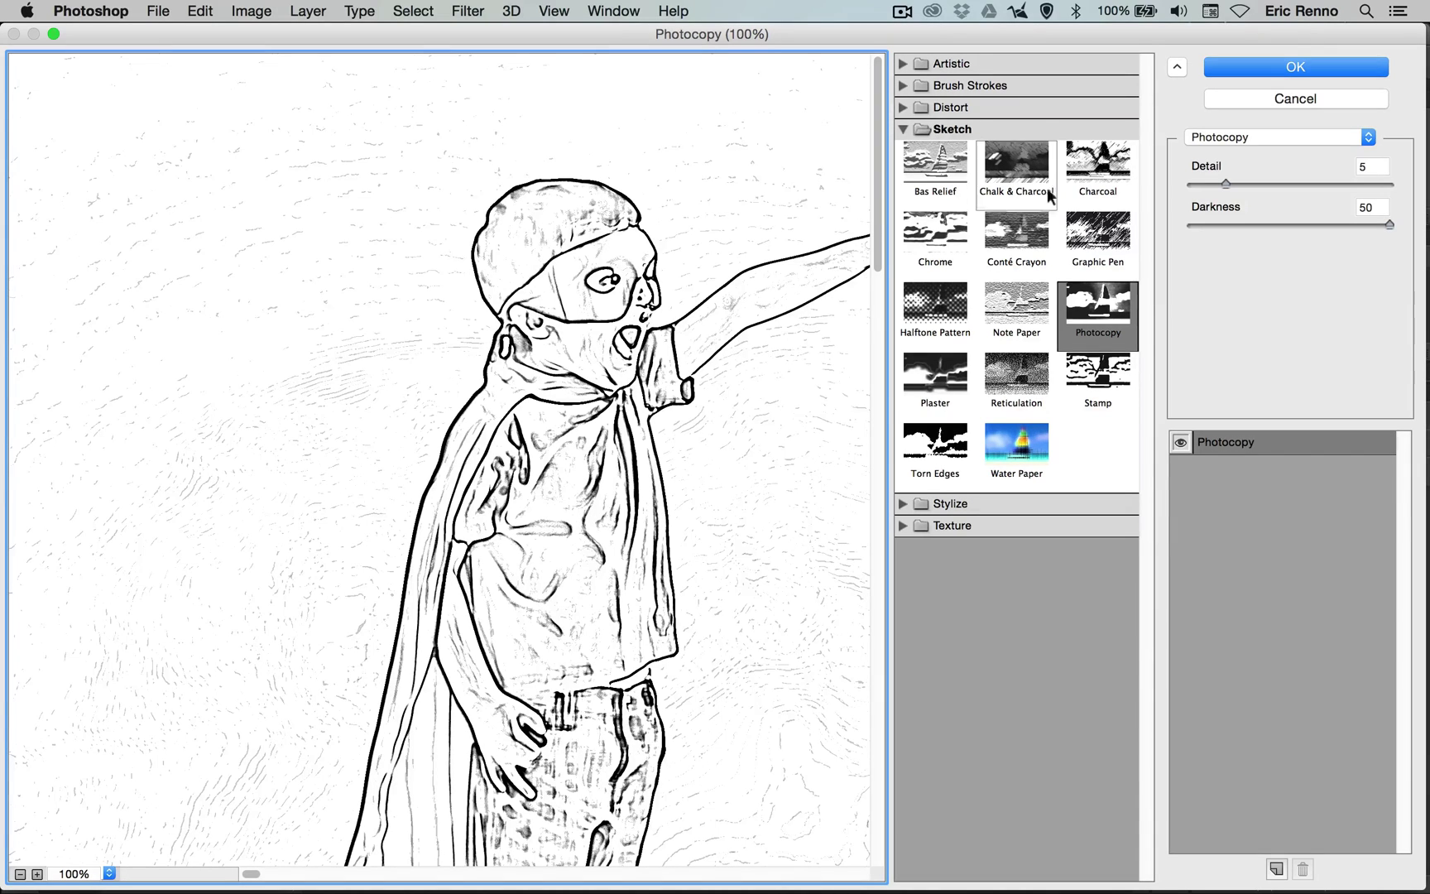
{"action": "left_click", "coordinate": [1365, 137]}
{"action": "scroll", "coordinate": [1366, 141], "scroll_direction": "up", "scroll_amount": 10}
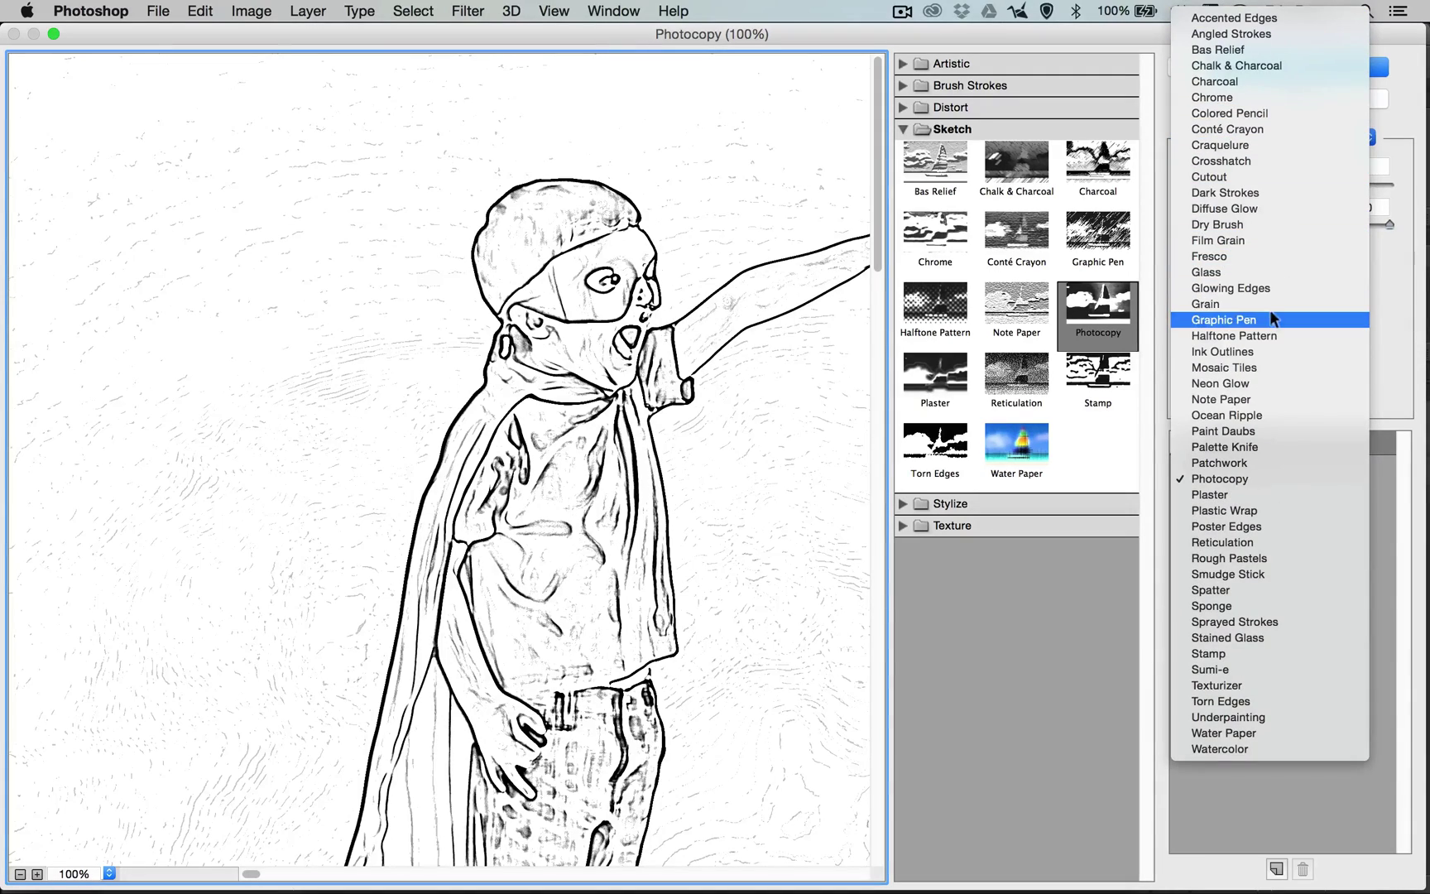
{"action": "left_click", "coordinate": [1272, 317]}
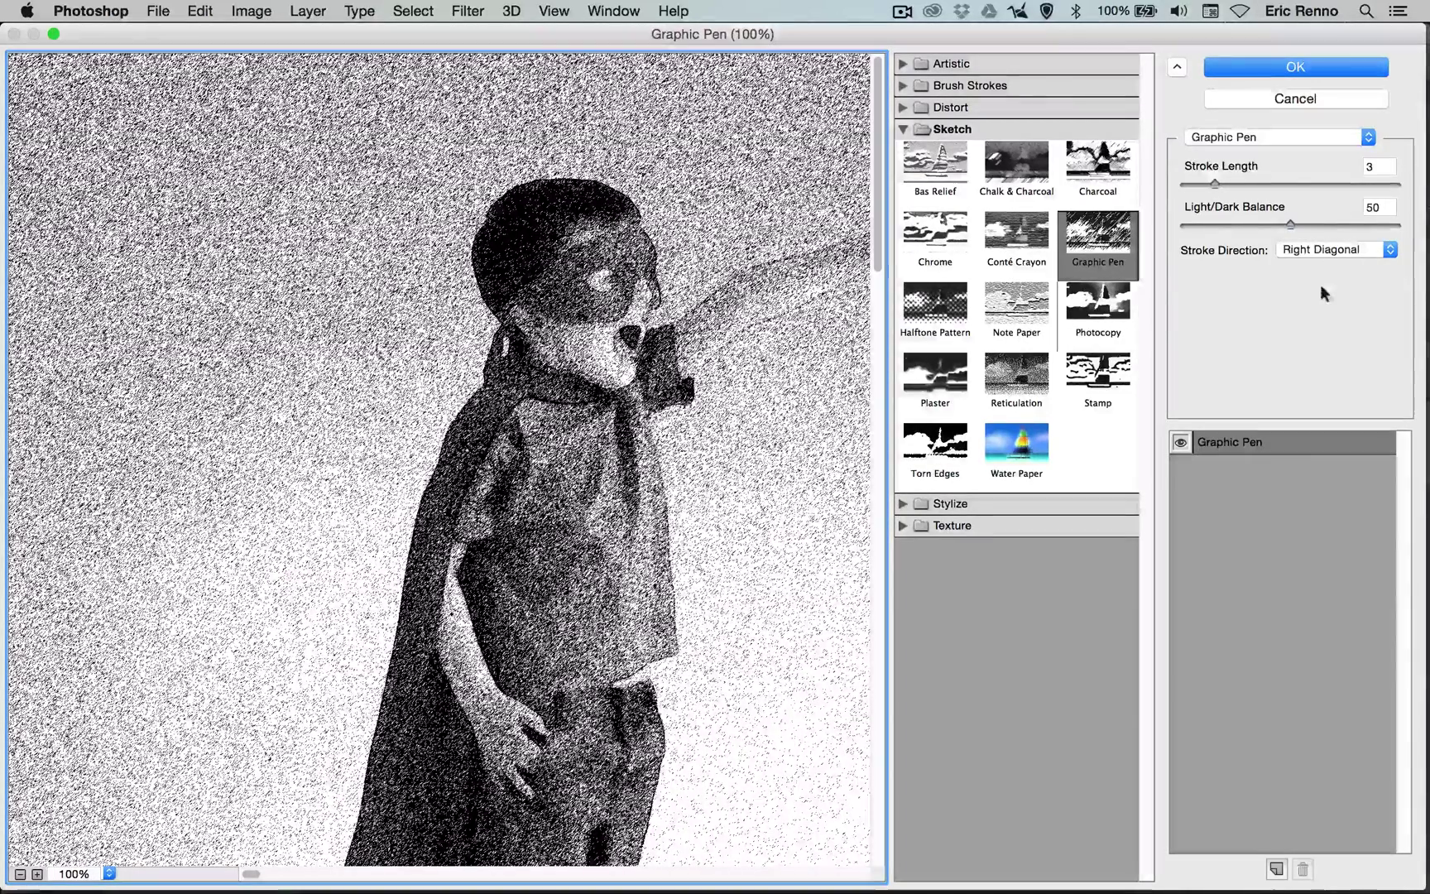
{"action": "left_click", "coordinate": [1272, 66]}
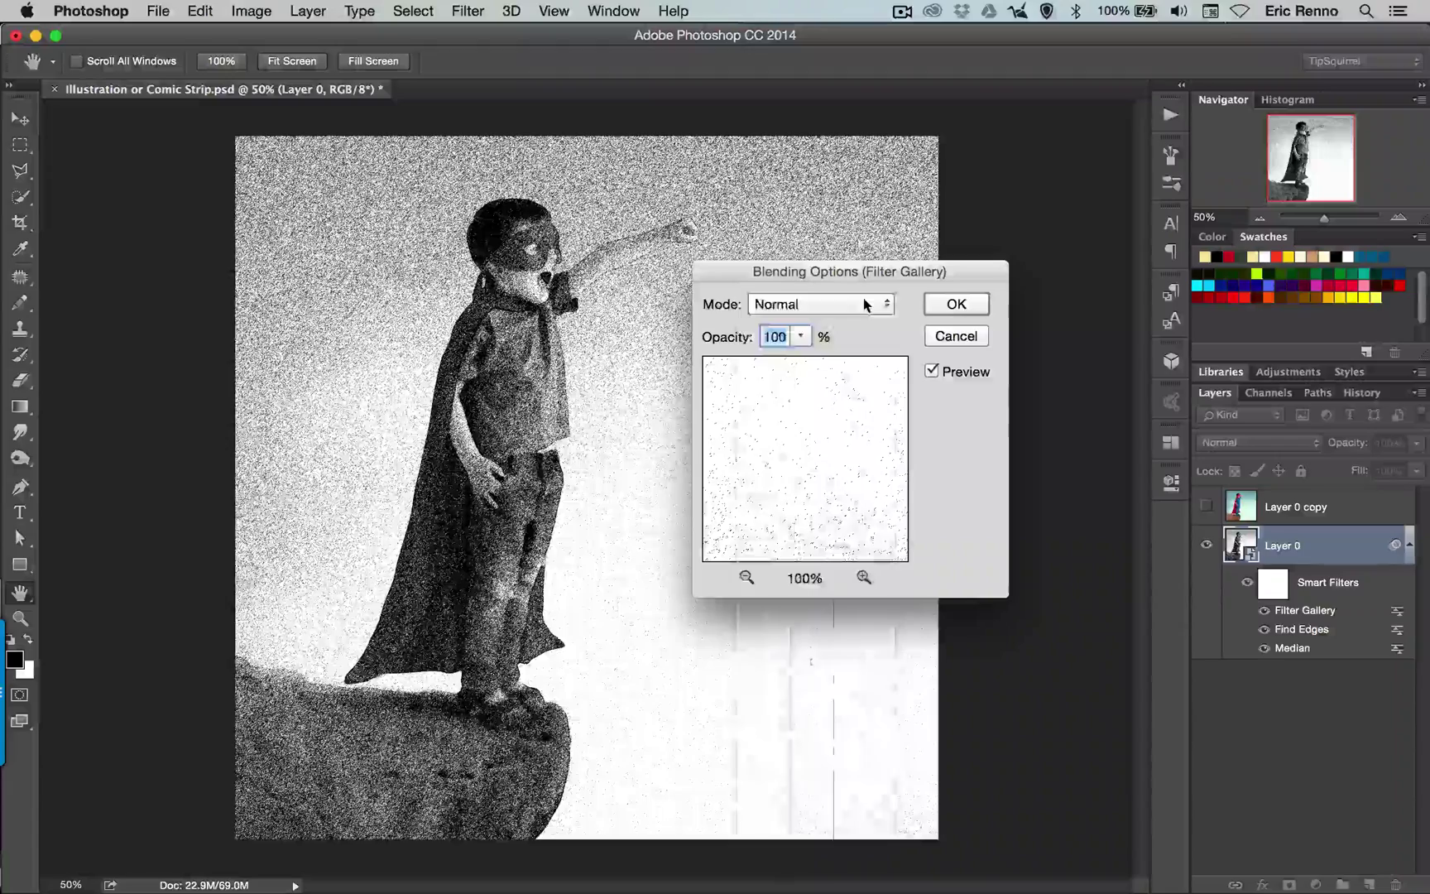
Blend the Graphic Pen filter in Overlay mode
{"action": "left_click", "coordinate": [866, 306]}
{"action": "left_click", "coordinate": [853, 551]}
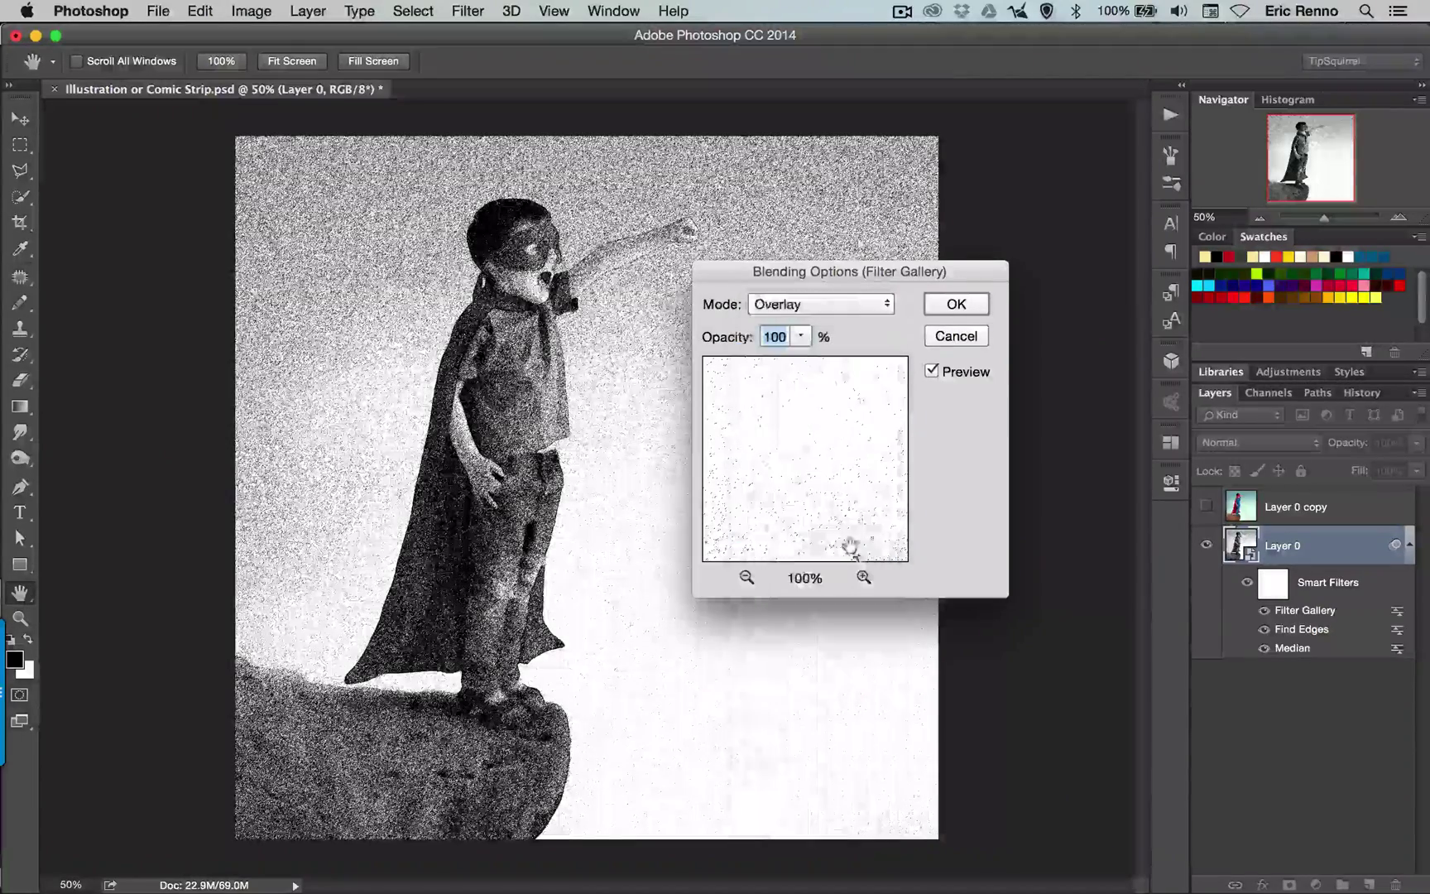
{"action": "left_click", "coordinate": [952, 305]}
{"action": "key", "text": "c"}
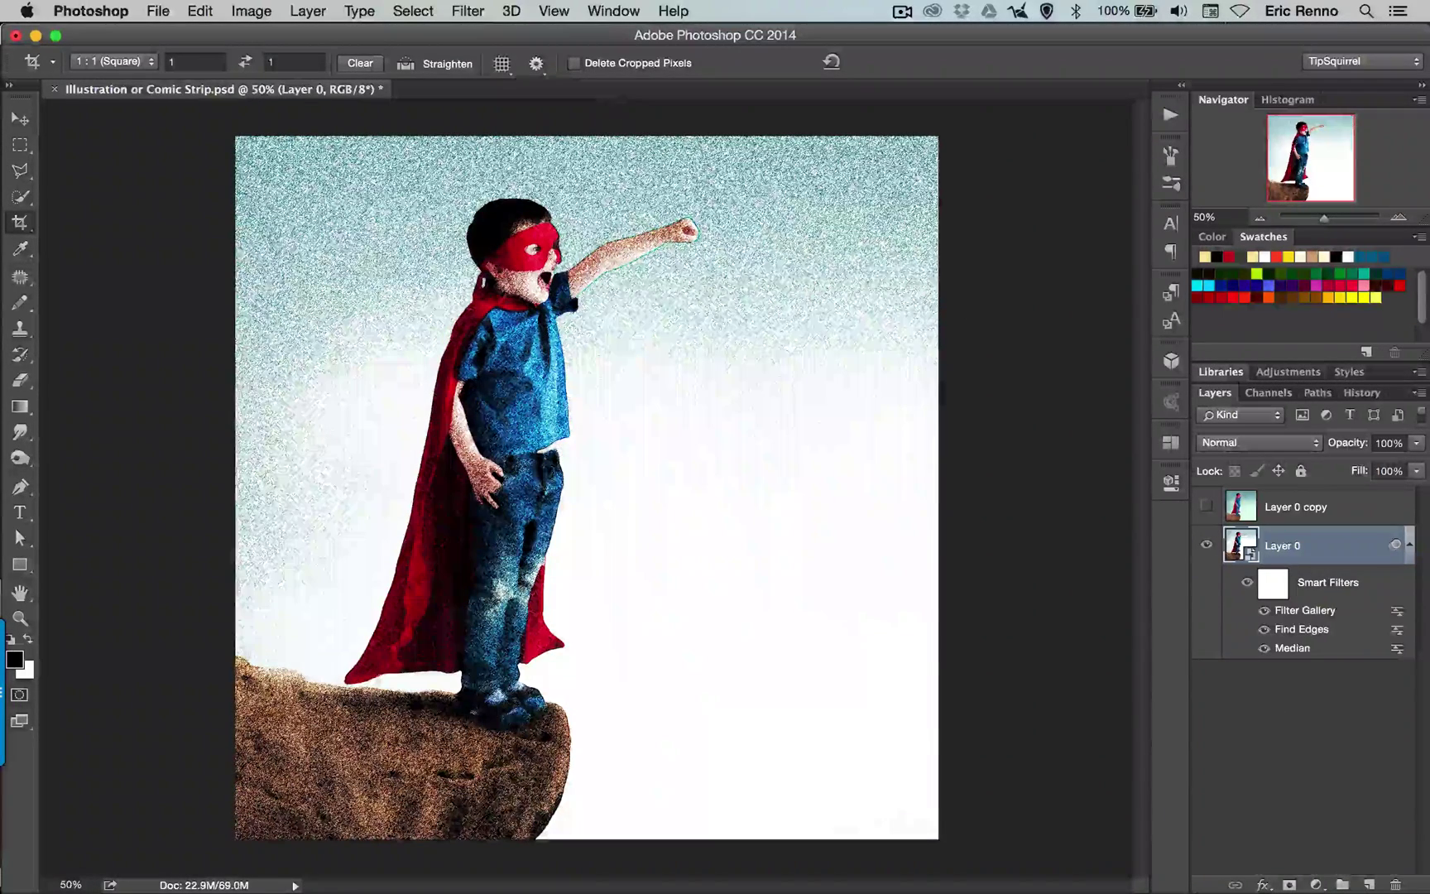
Apply a Pixelate > Color Halftone filter with Max. Radius 17
{"action": "left_click", "coordinate": [472, 11]}
{"action": "mouse_move", "coordinate": [500, 312]}
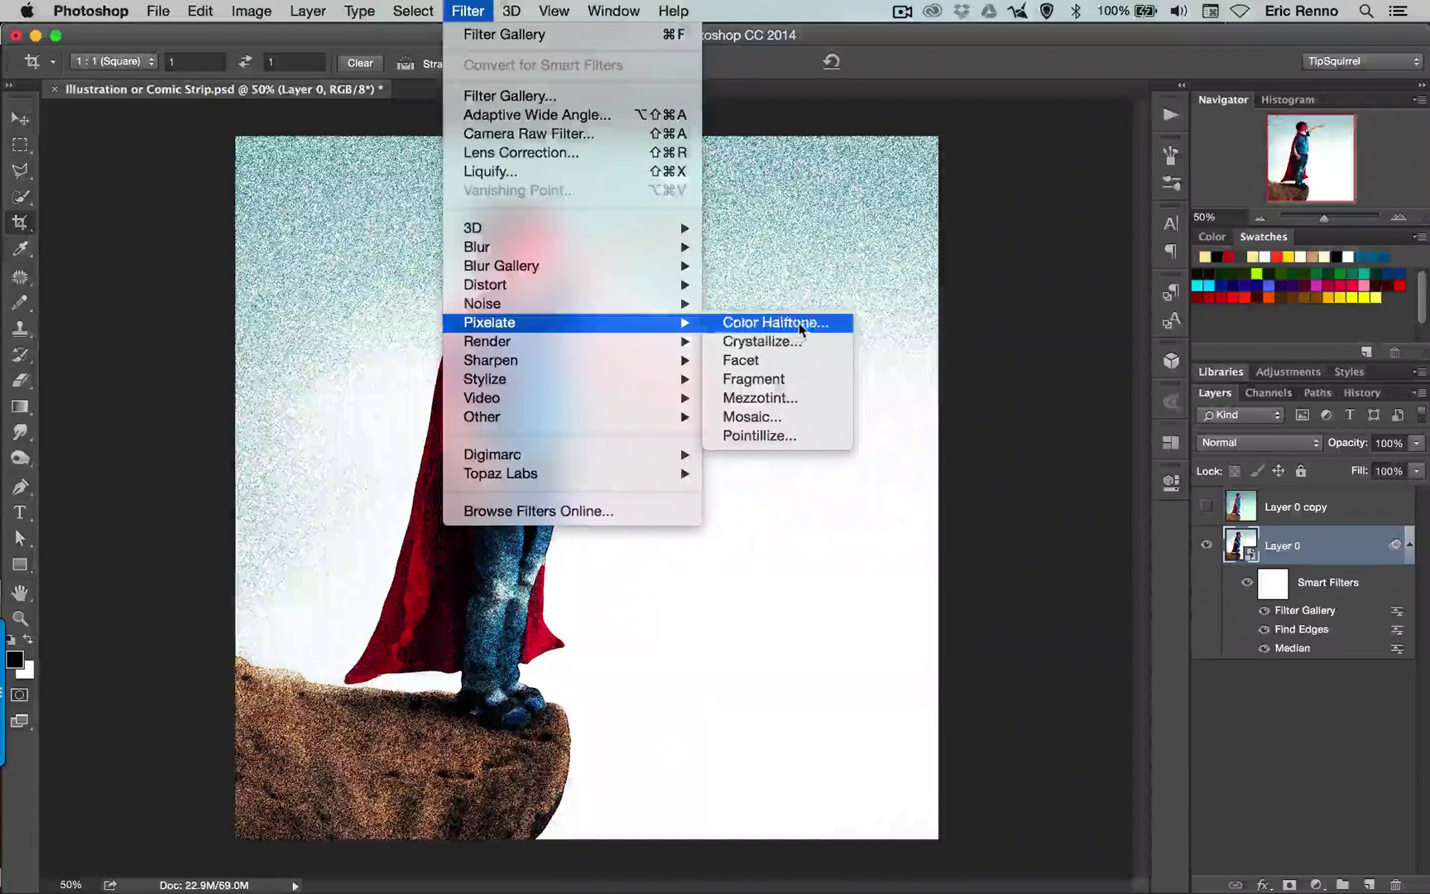
{"action": "left_click", "coordinate": [798, 323]}
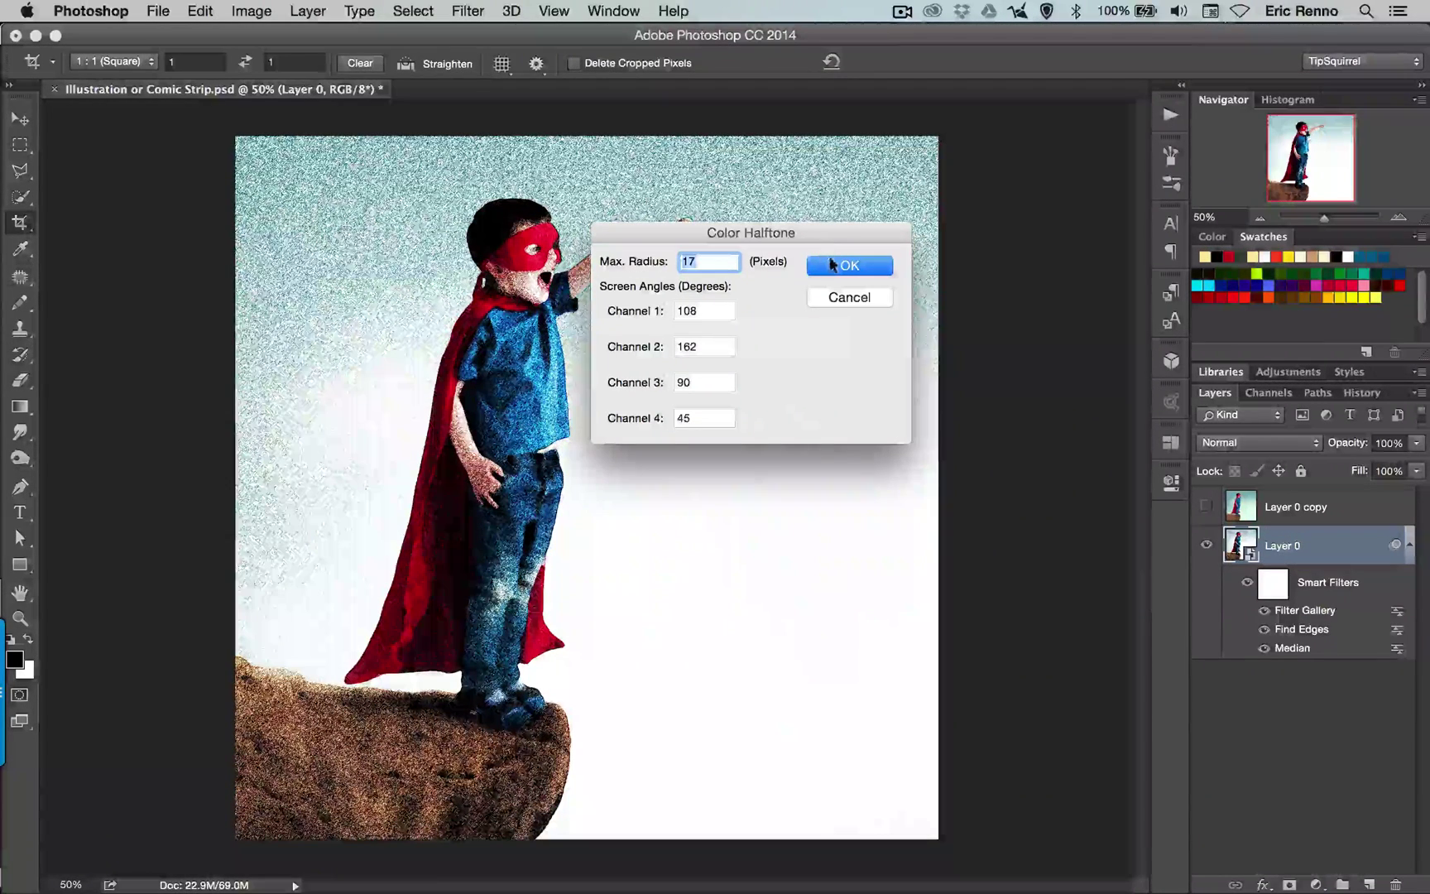
{"action": "left_click", "coordinate": [841, 266]}
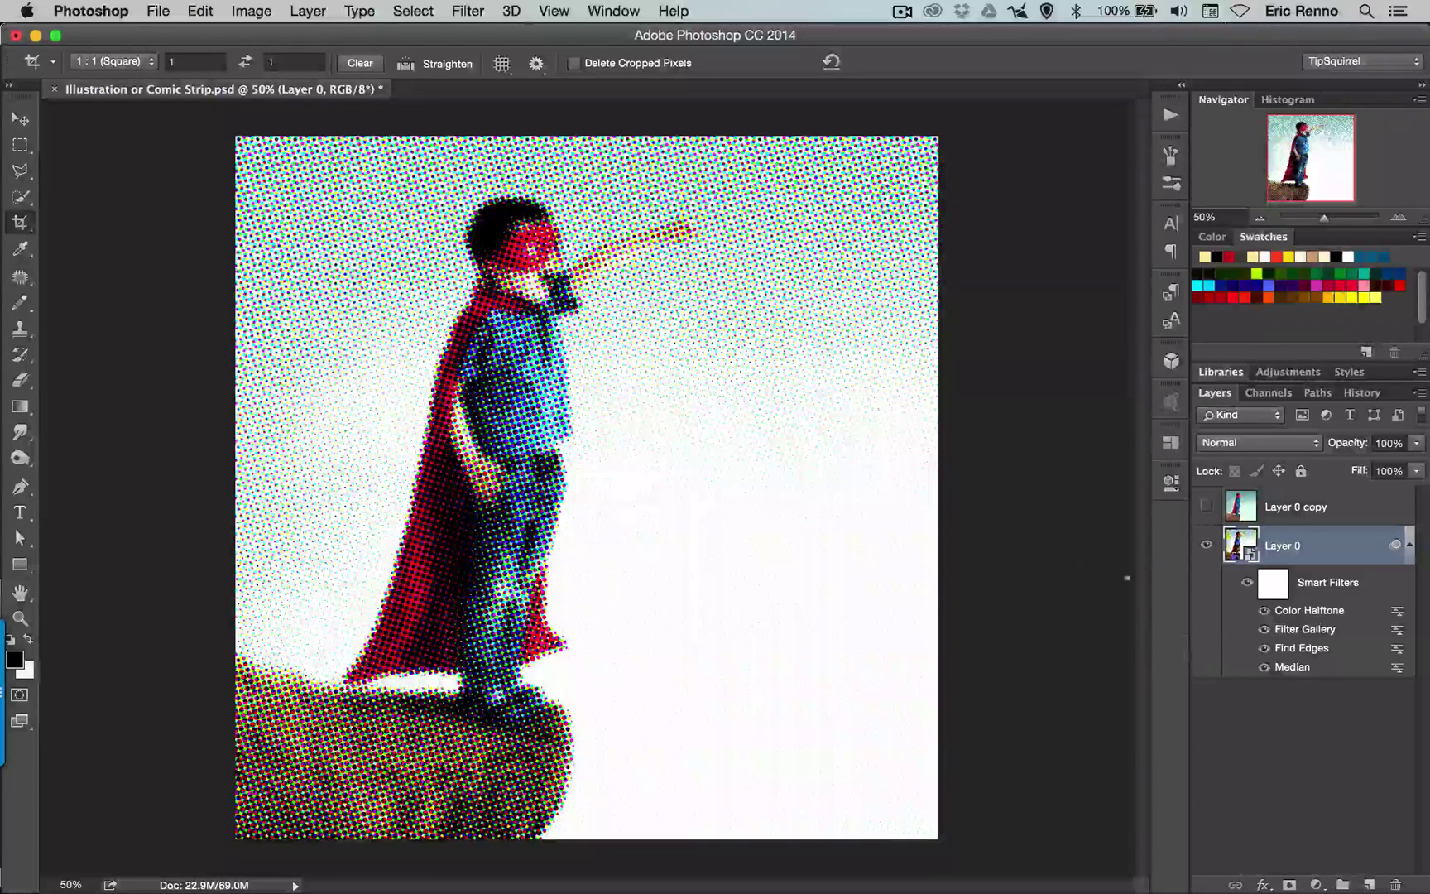
Set the Color Halftone filter's blending mode to Soft Light
{"action": "left_click", "coordinate": [858, 304]}
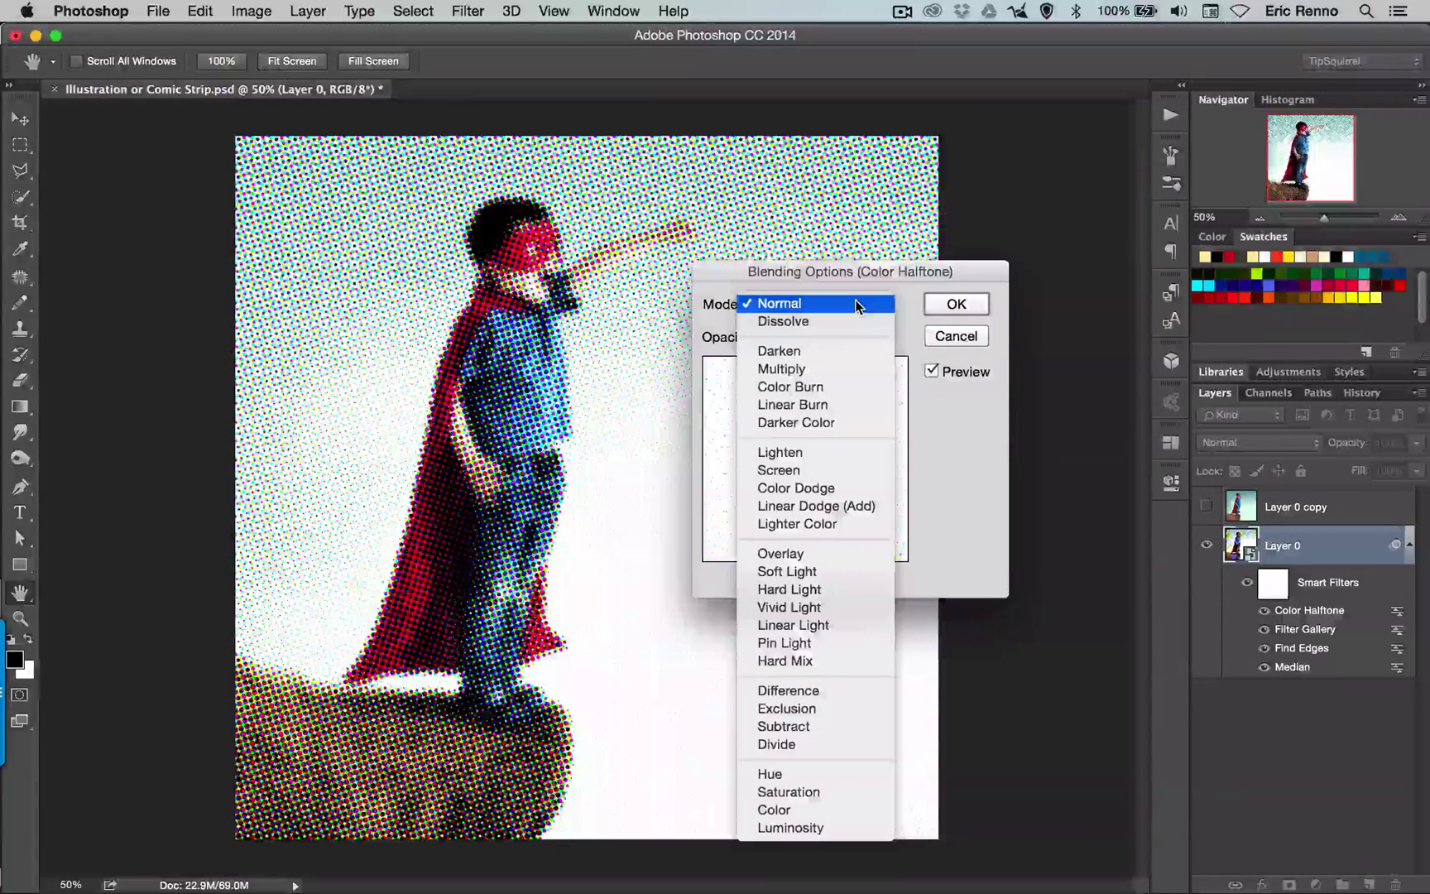
{"action": "left_click", "coordinate": [845, 574]}
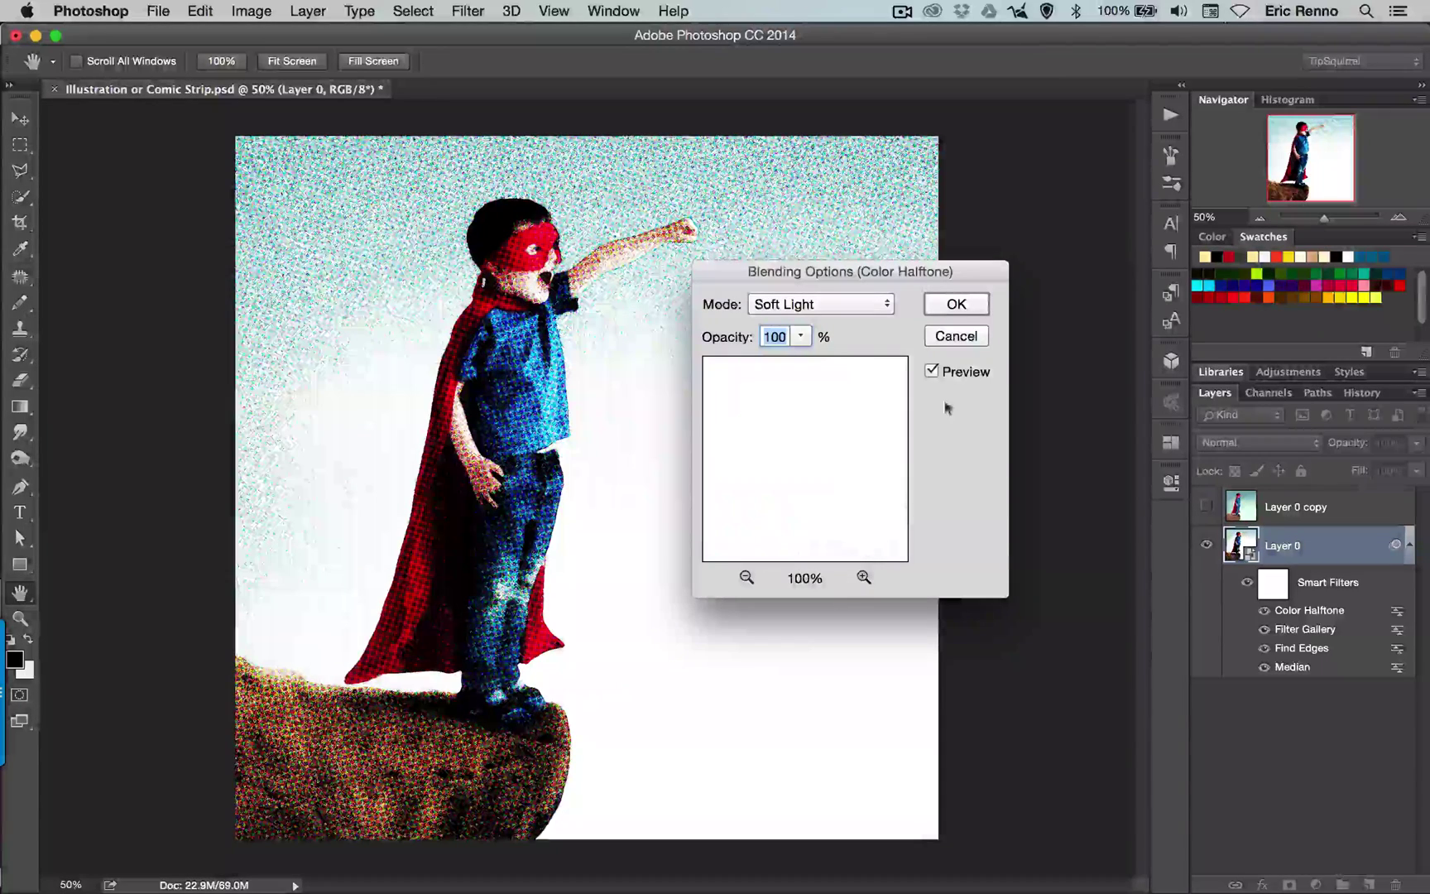
{"action": "left_click", "coordinate": [952, 305]}
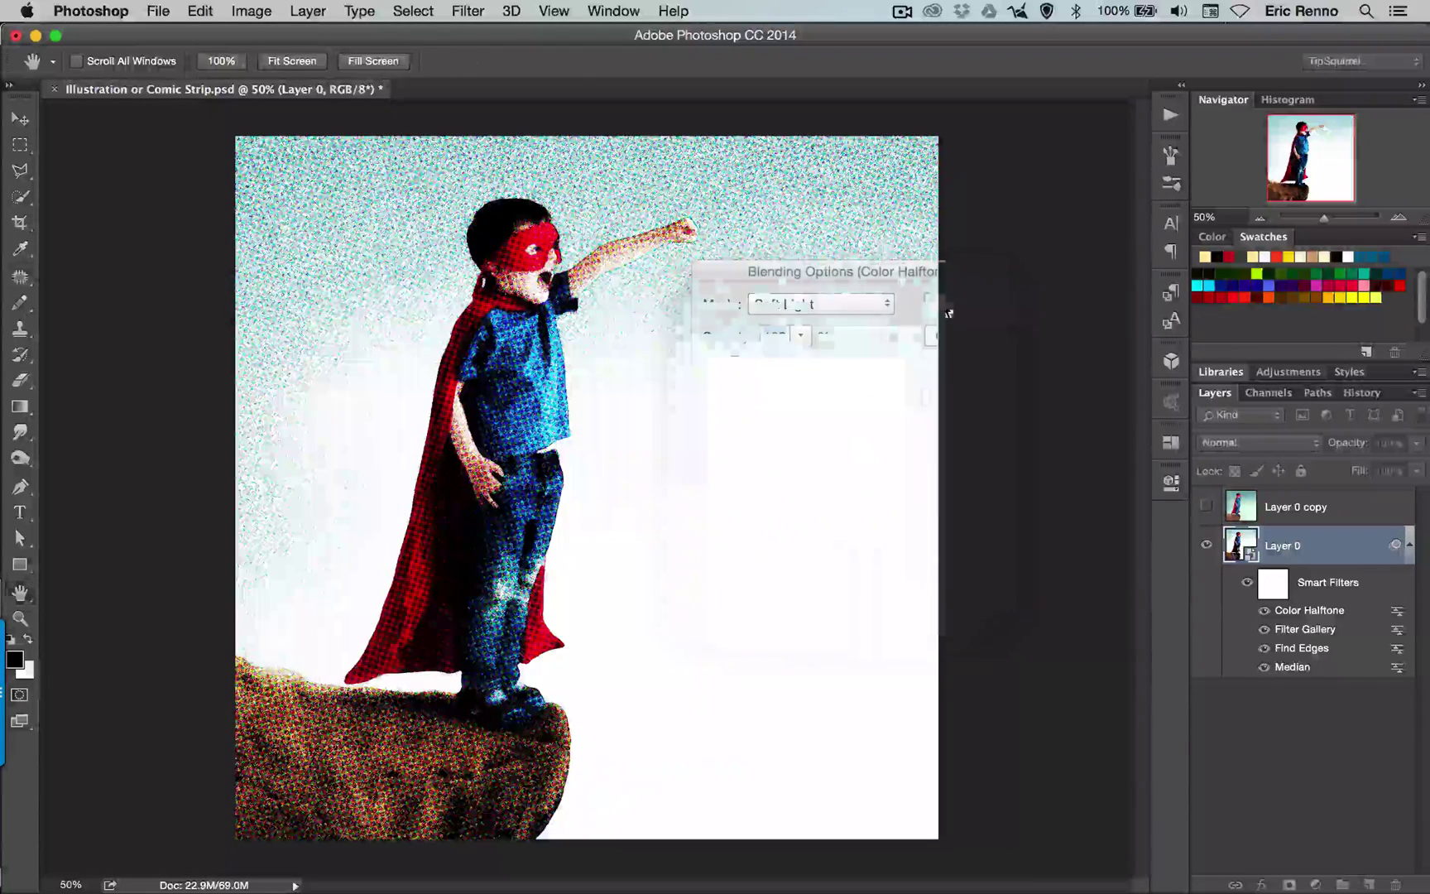
{"action": "key", "text": "c"}
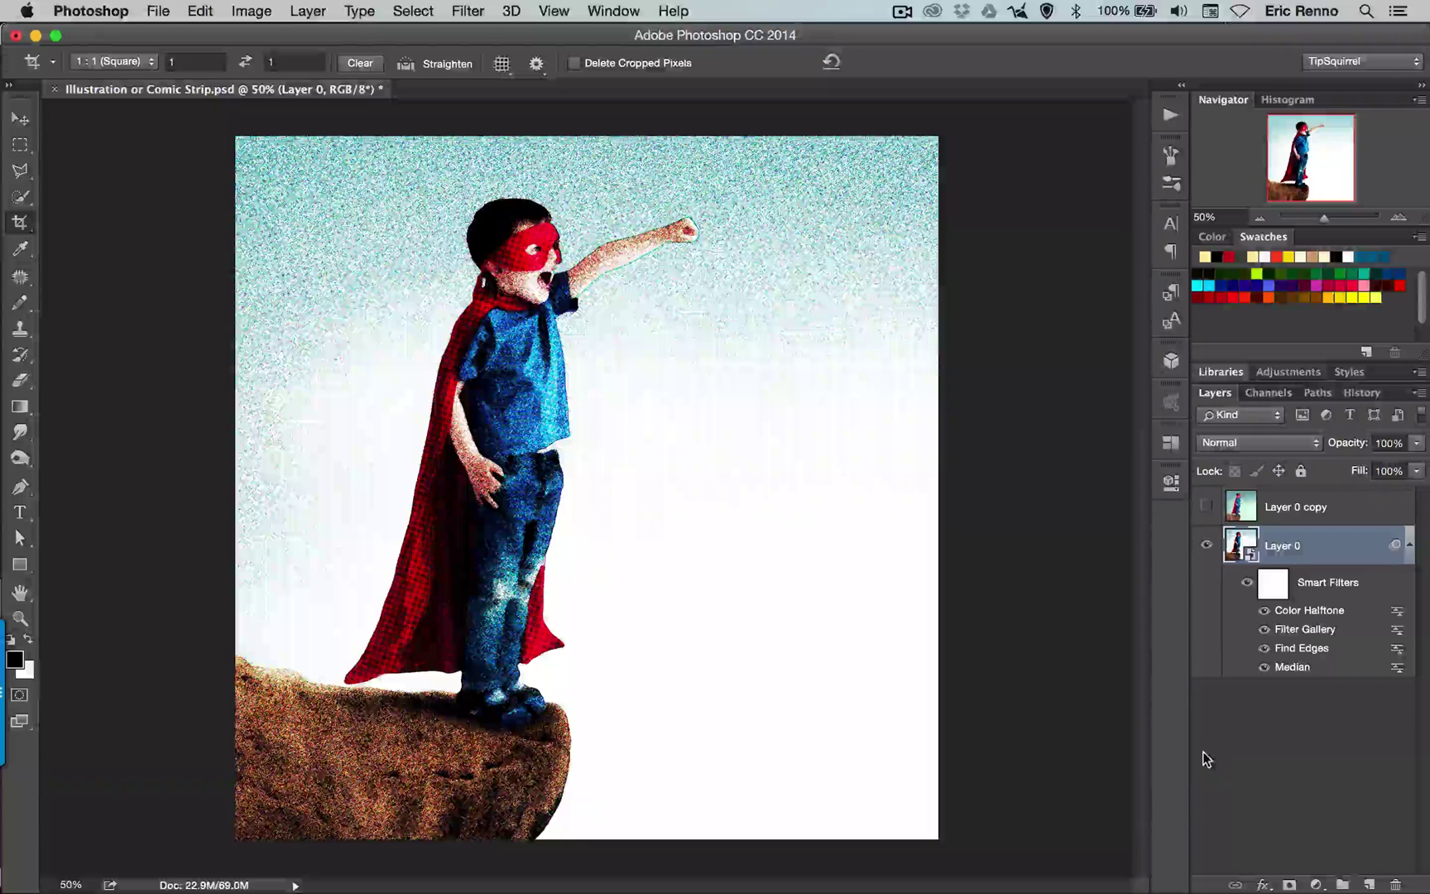
Show Layer 0 copy again and convert it to a smart object
{"action": "left_click", "coordinate": [1206, 506]}
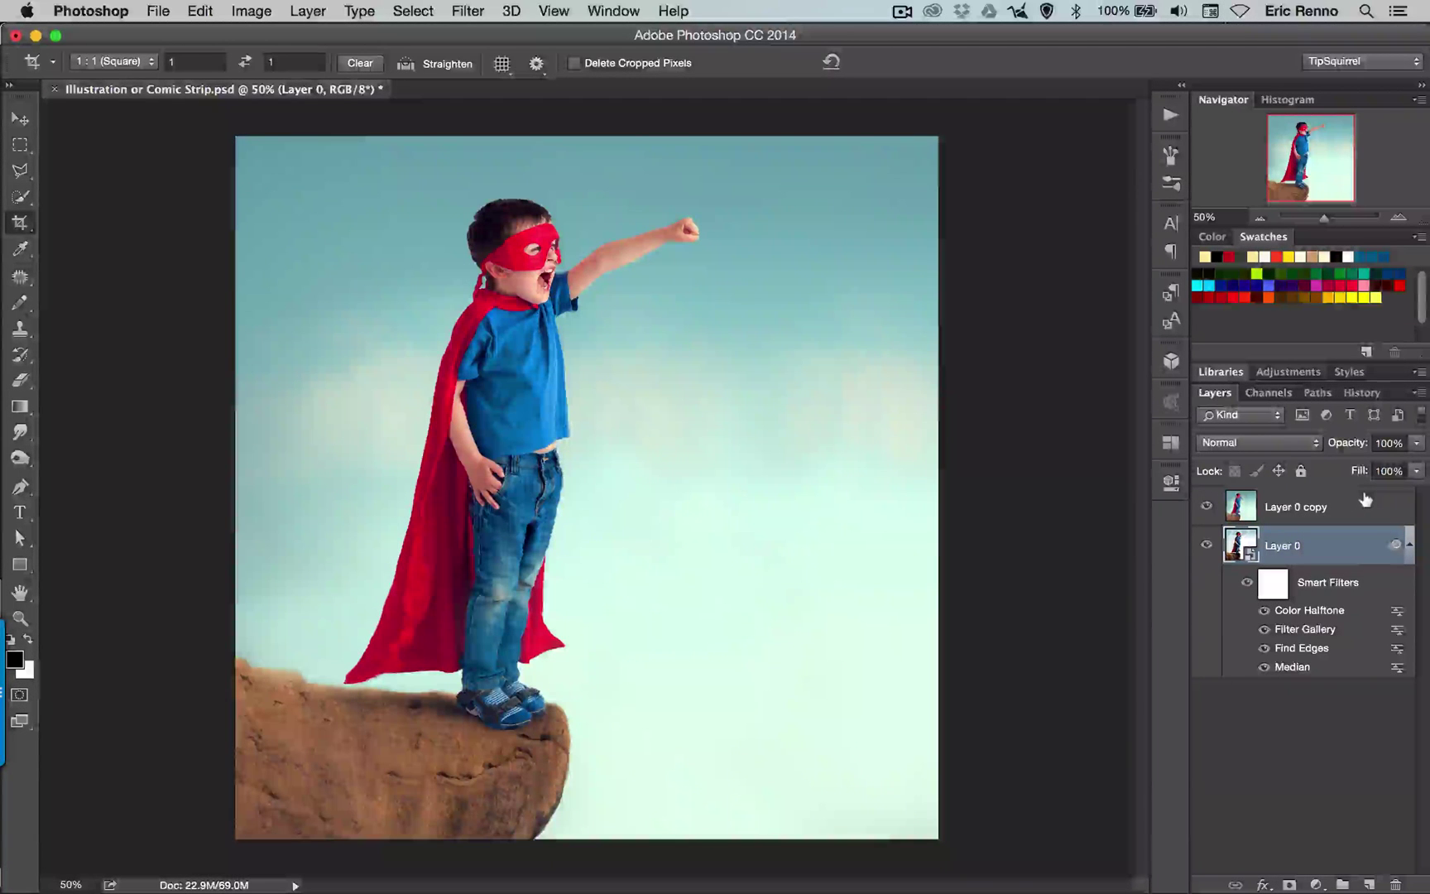
{"action": "left_click", "coordinate": [1365, 499]}
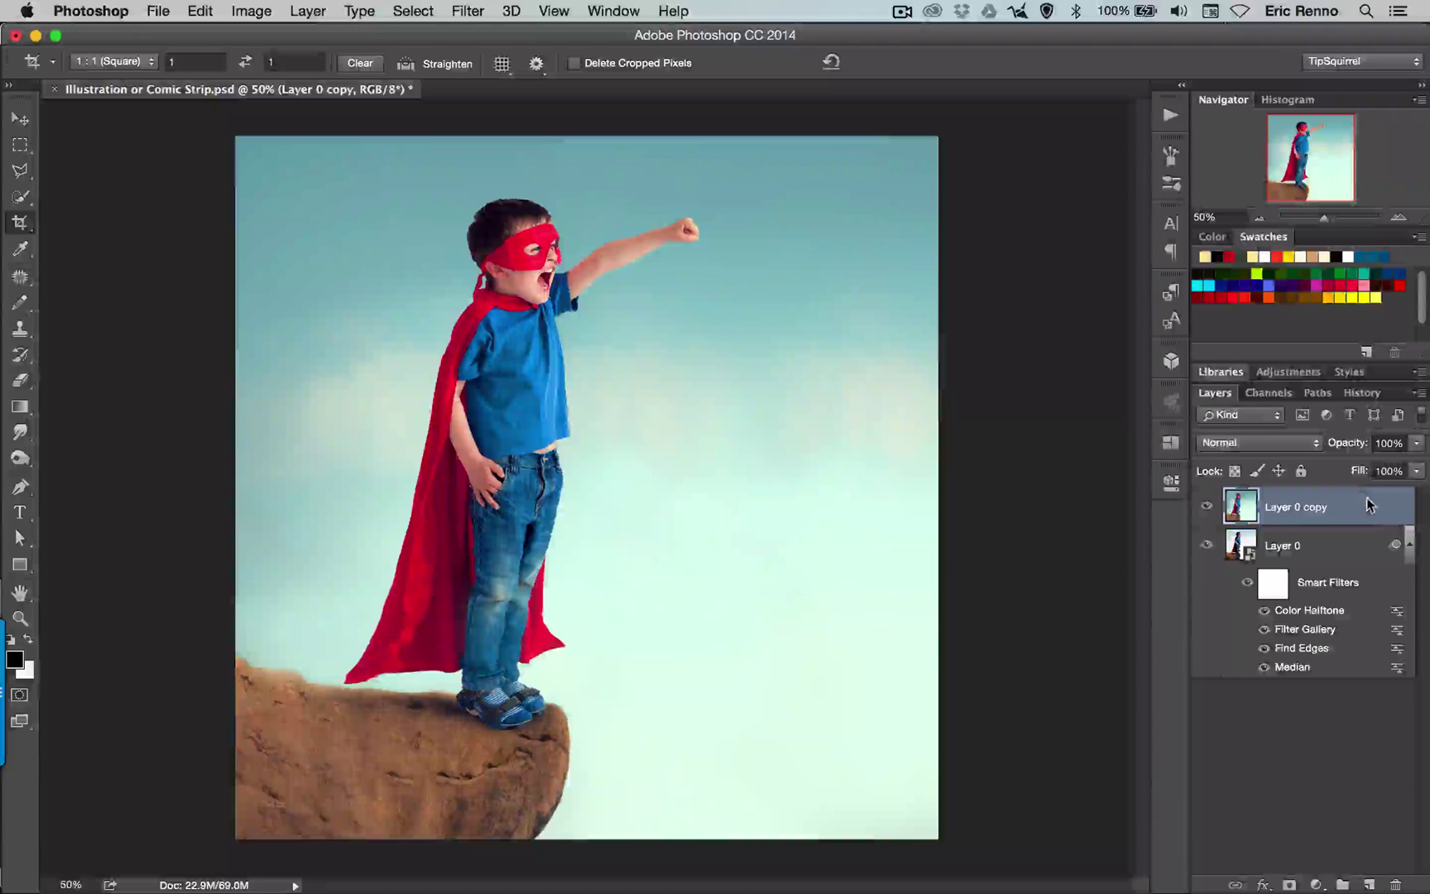
{"action": "right_click", "coordinate": [1367, 500]}
{"action": "left_click", "coordinate": [1215, 282]}
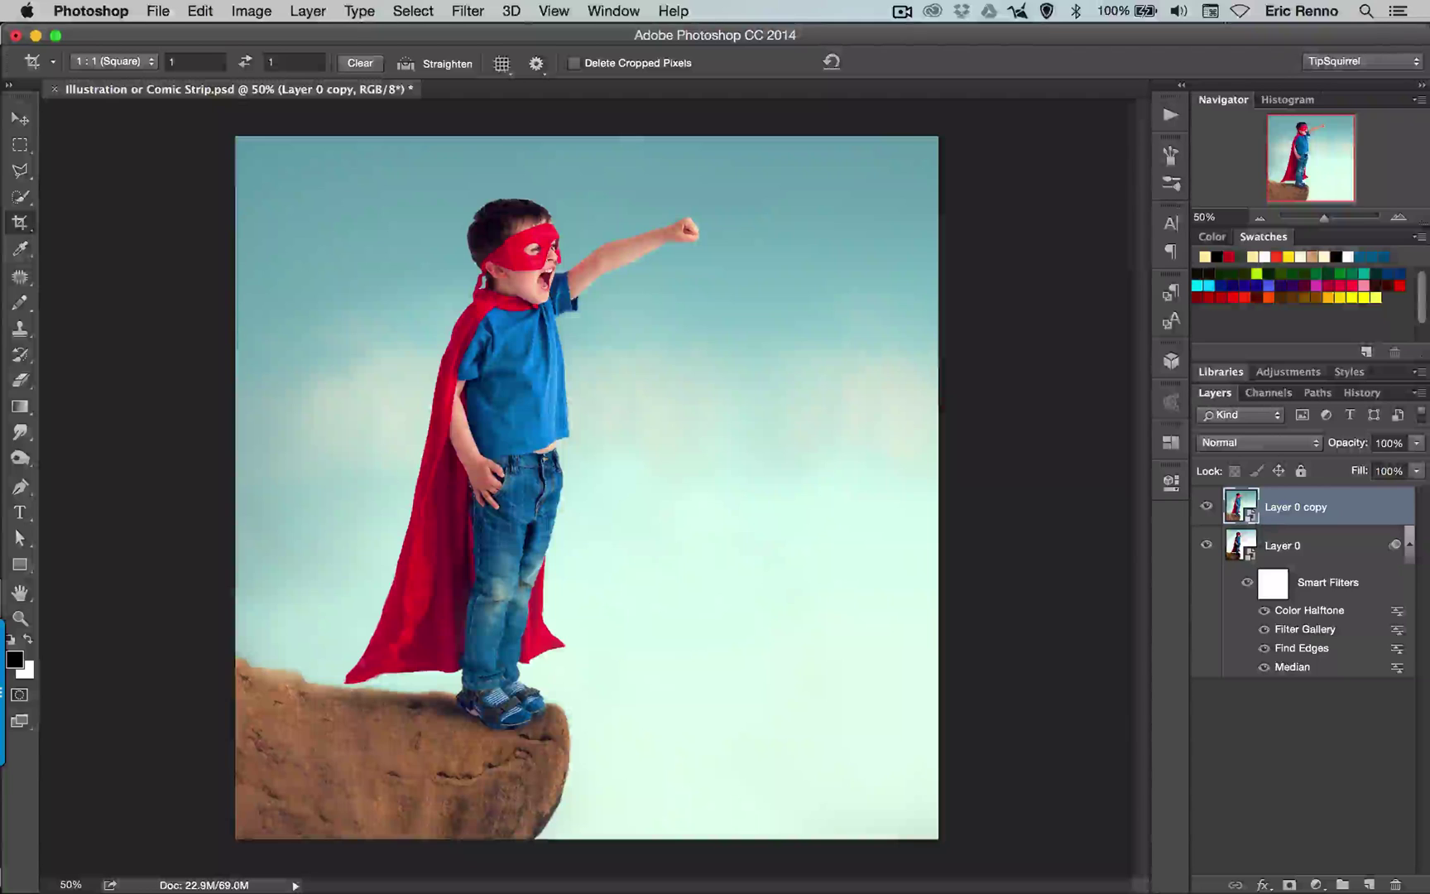
Apply the Filter Gallery Photocopy effect (Detail 5, Darkness 50) to Layer 0 copy
{"action": "left_click", "coordinate": [487, 15]}
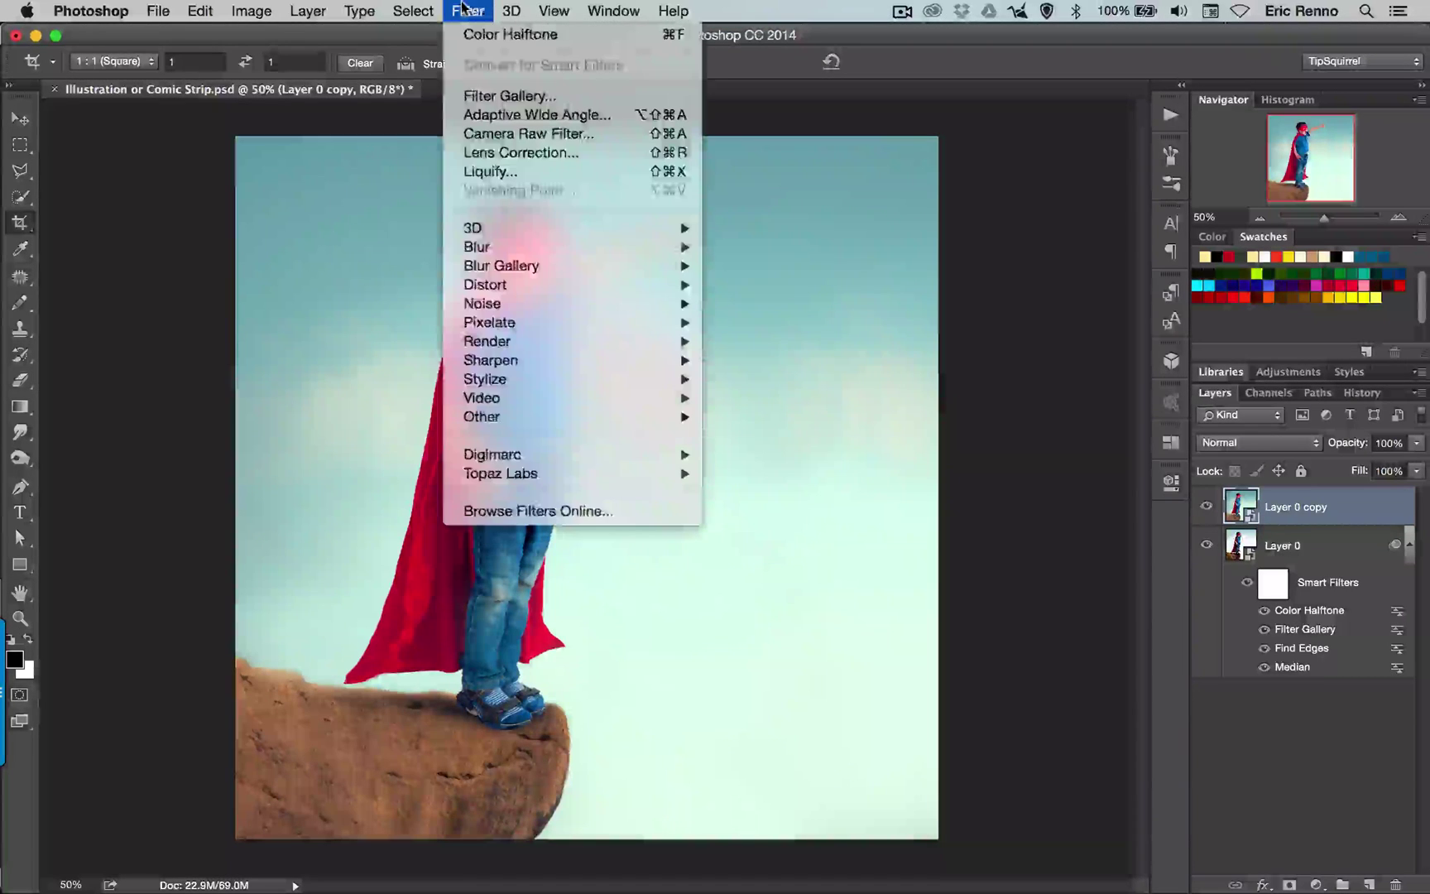
{"action": "left_click", "coordinate": [476, 97]}
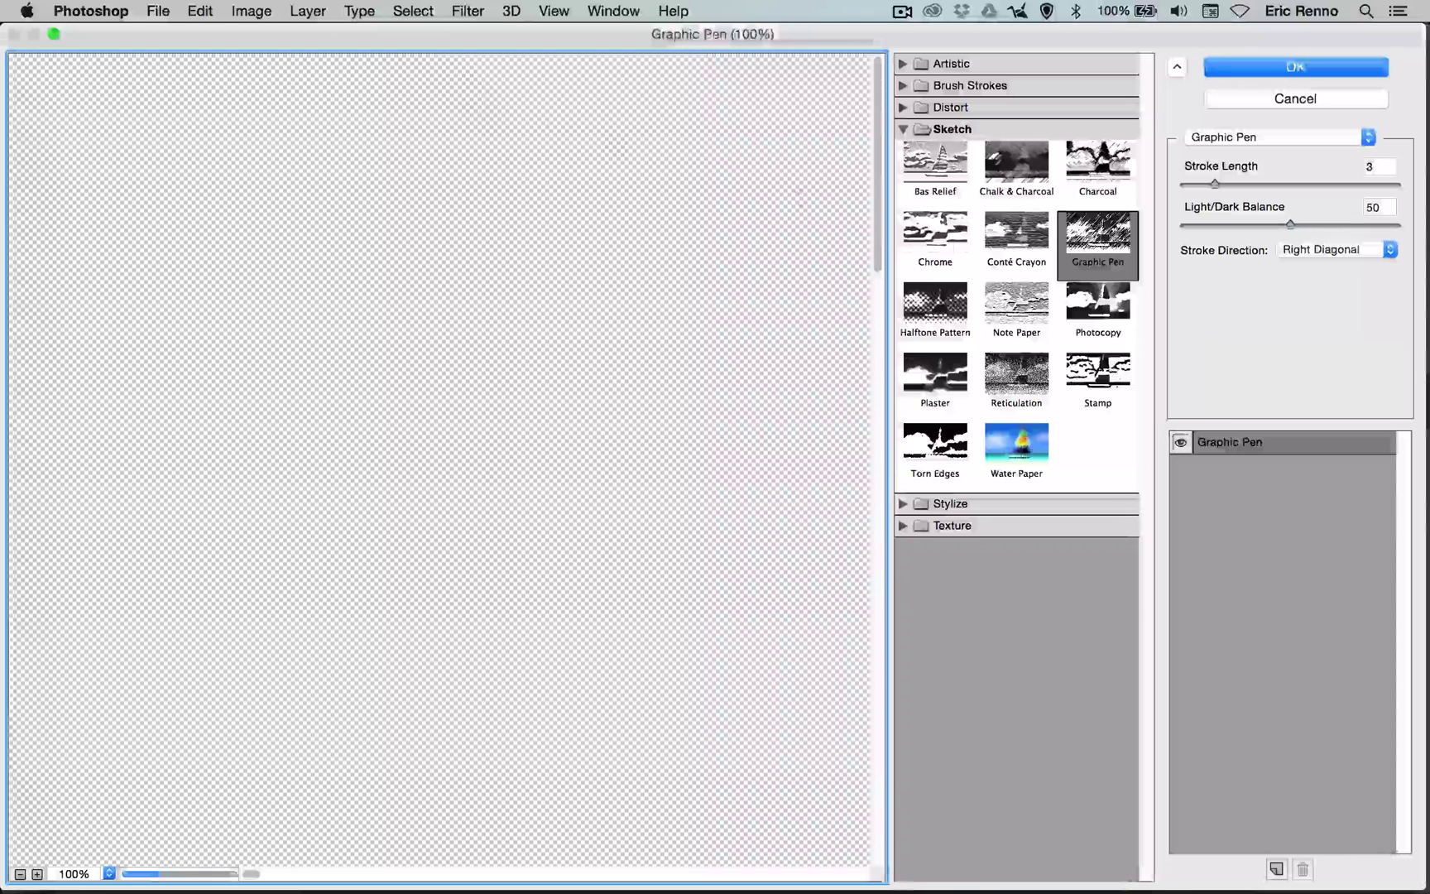
{"action": "left_click", "coordinate": [1345, 139]}
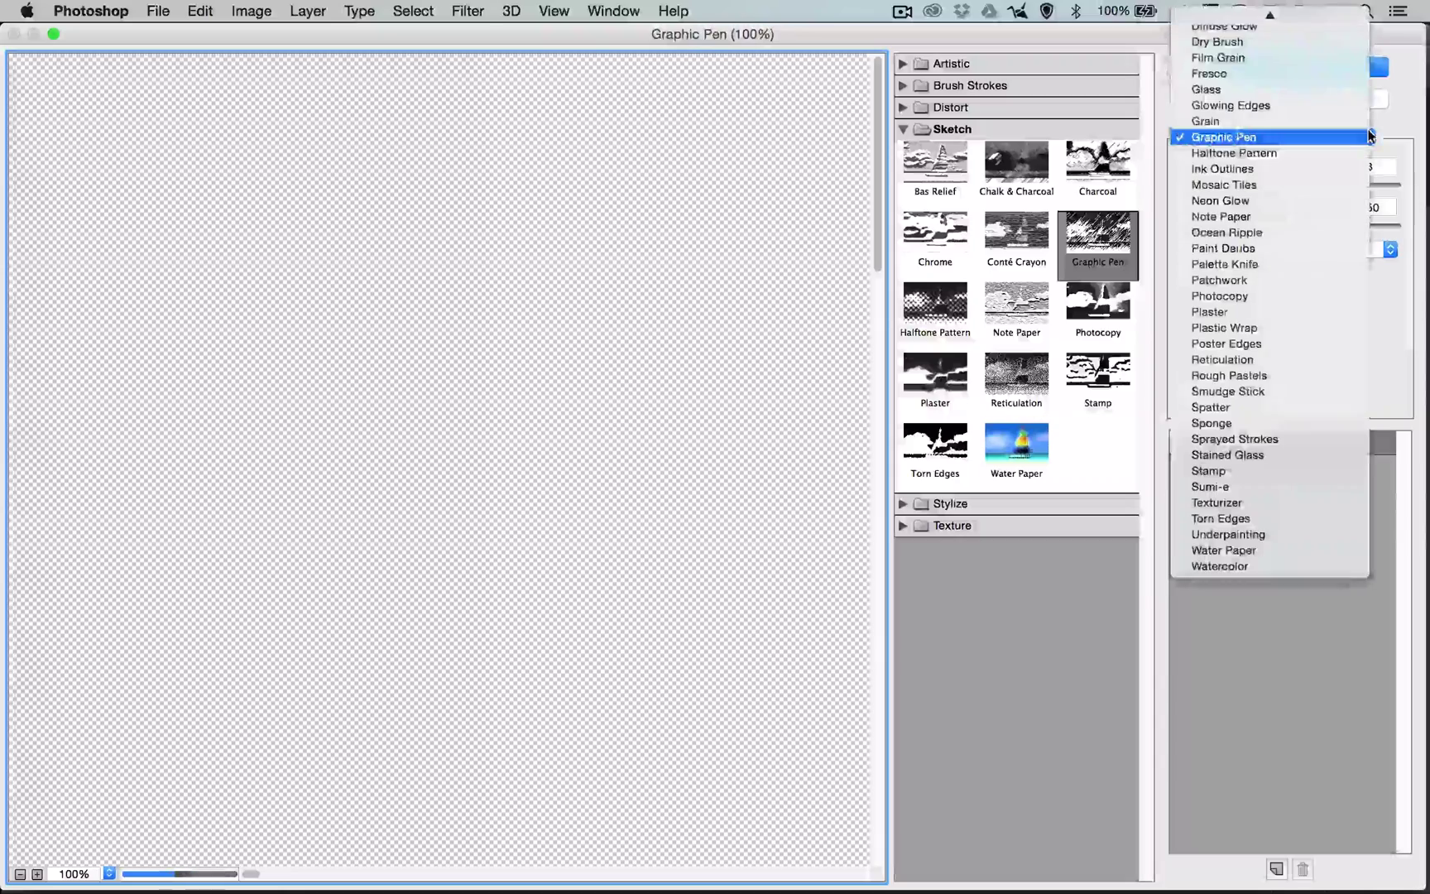
{"action": "left_click", "coordinate": [1297, 293]}
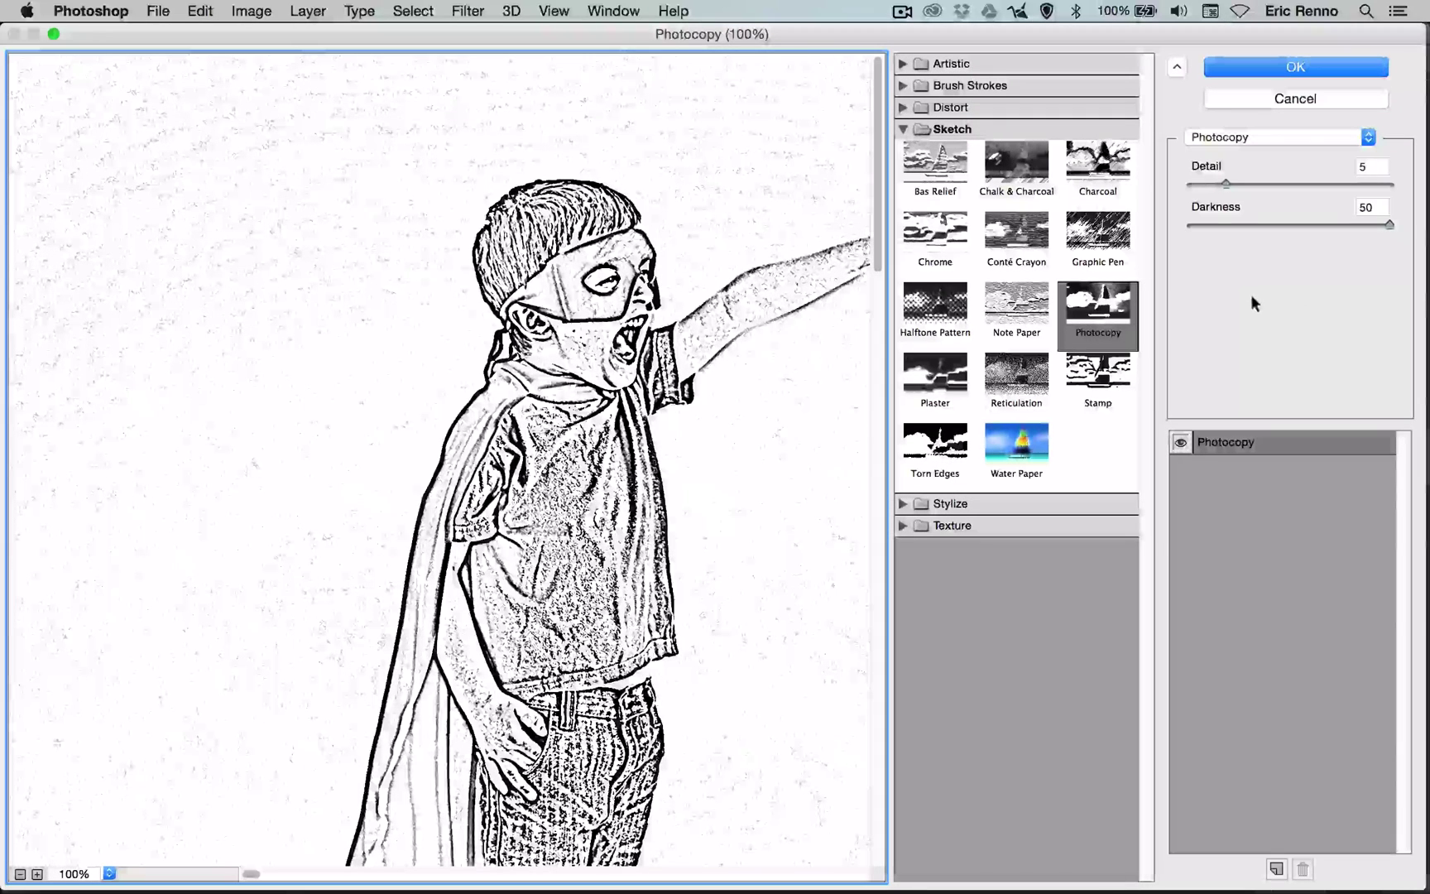
{"action": "left_click", "coordinate": [1246, 66]}
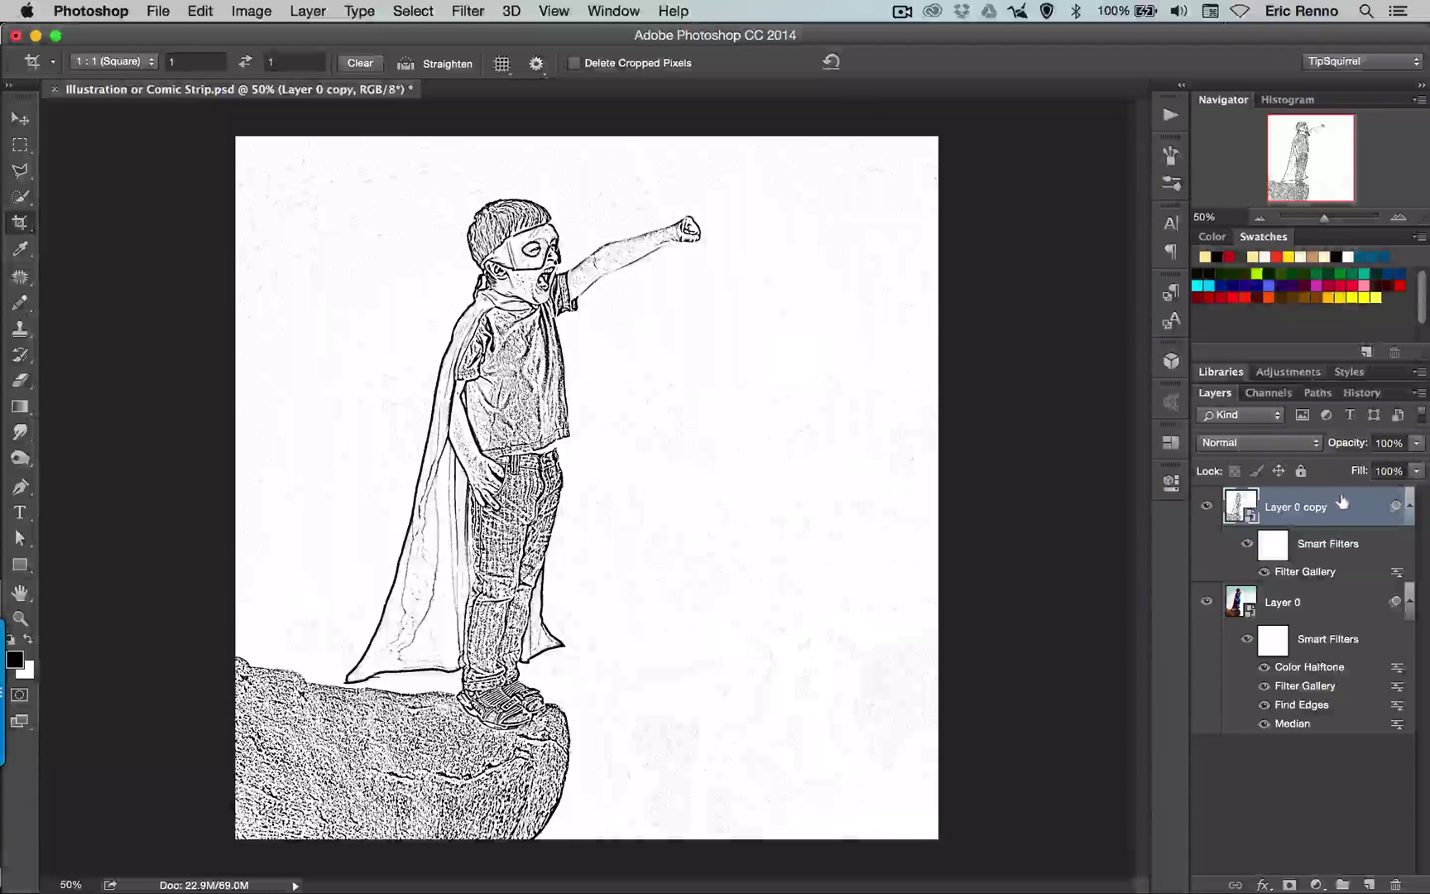
Change Layer 0 copy's blend mode from Normal to Multiply
{"action": "left_click", "coordinate": [1237, 443]}
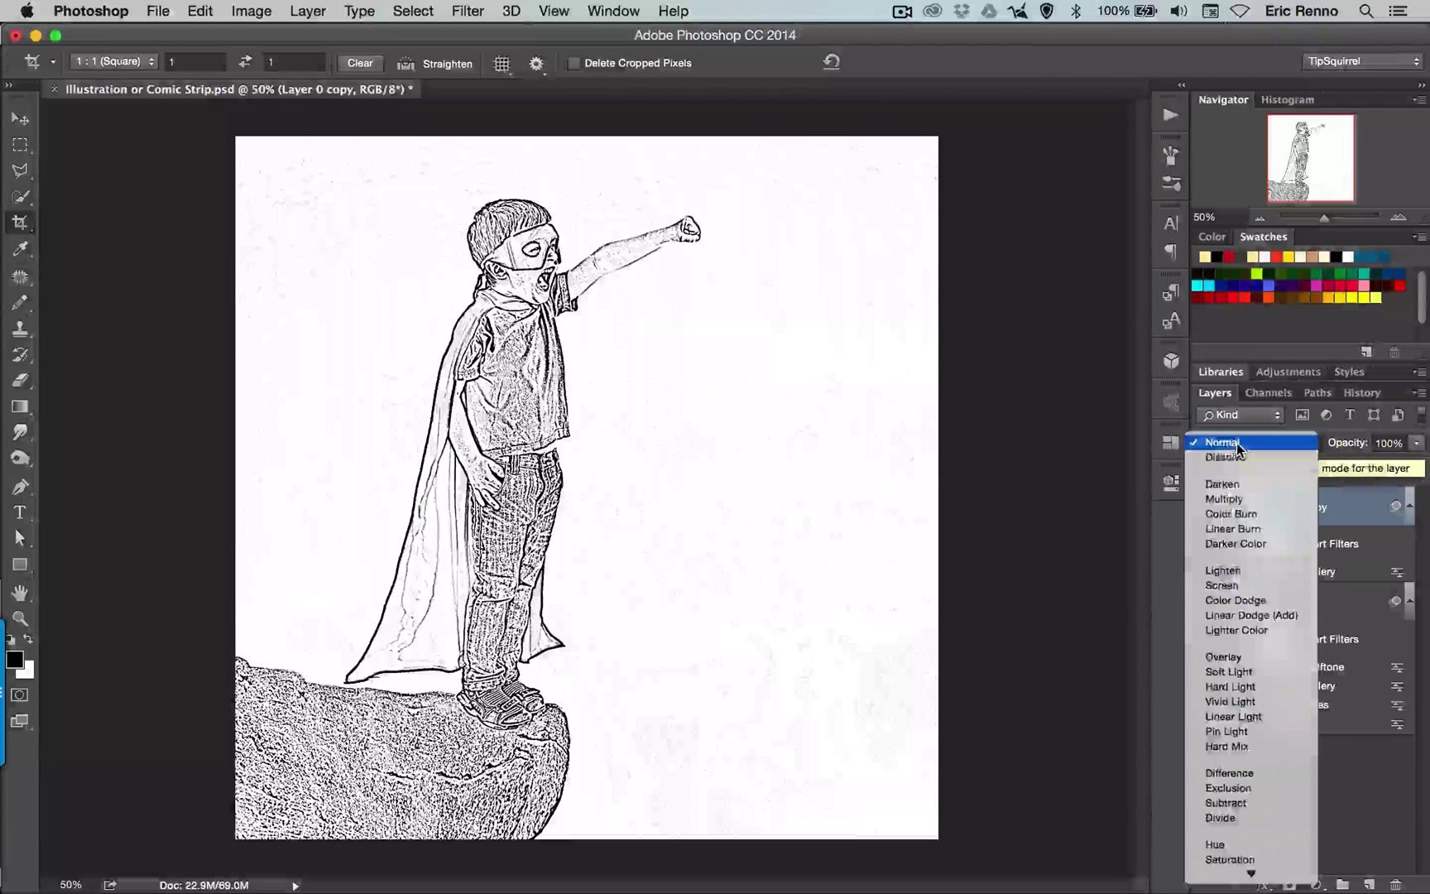
{"action": "left_click", "coordinate": [1240, 500]}
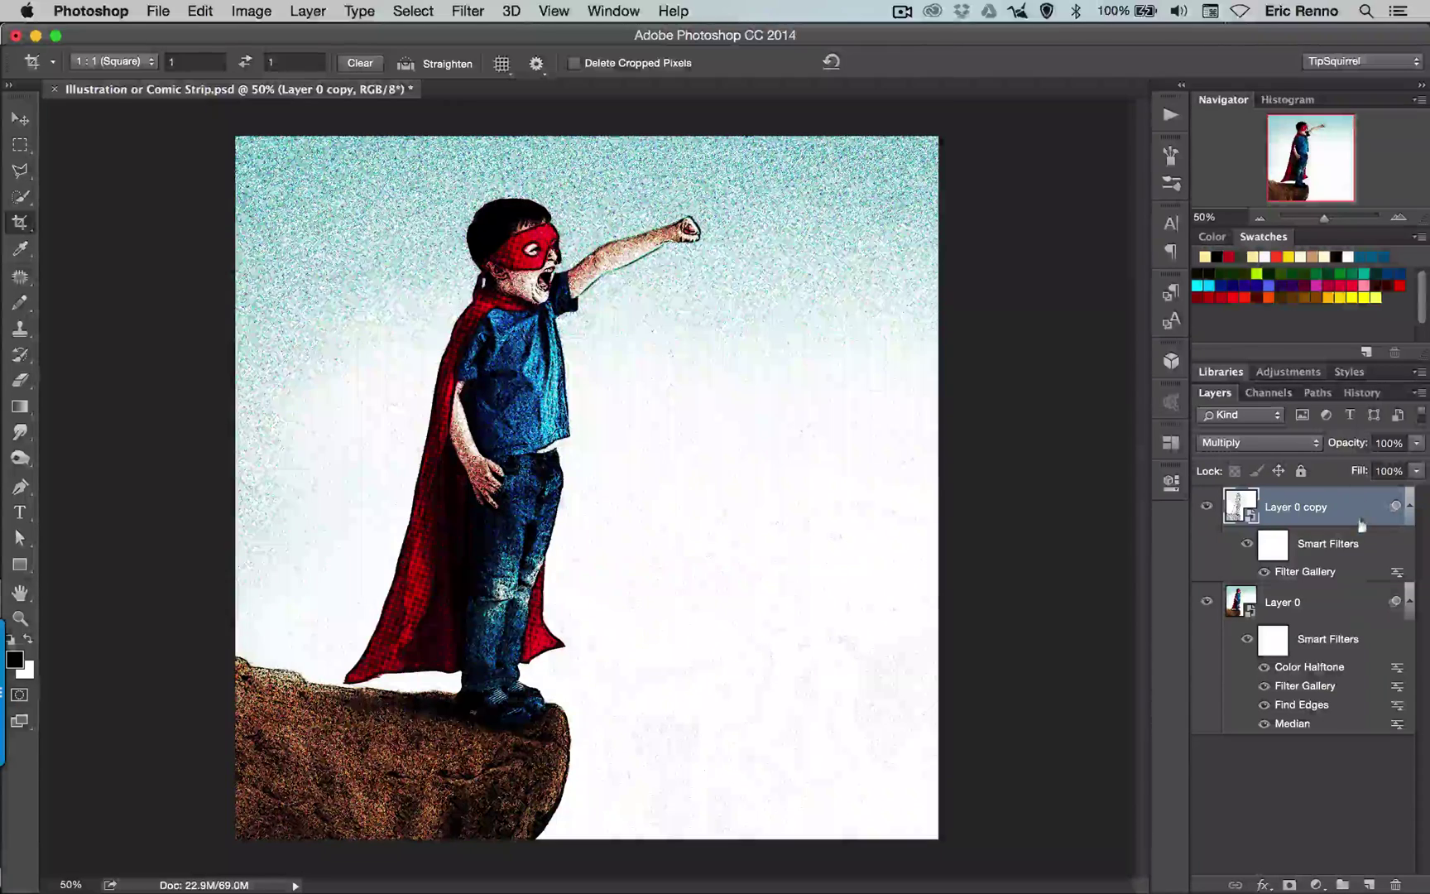
Select Layer 0 and Layer 0 copy together and convert them into one smart object
{"action": "left_click", "coordinate": [1344, 599], "text": "shift"}
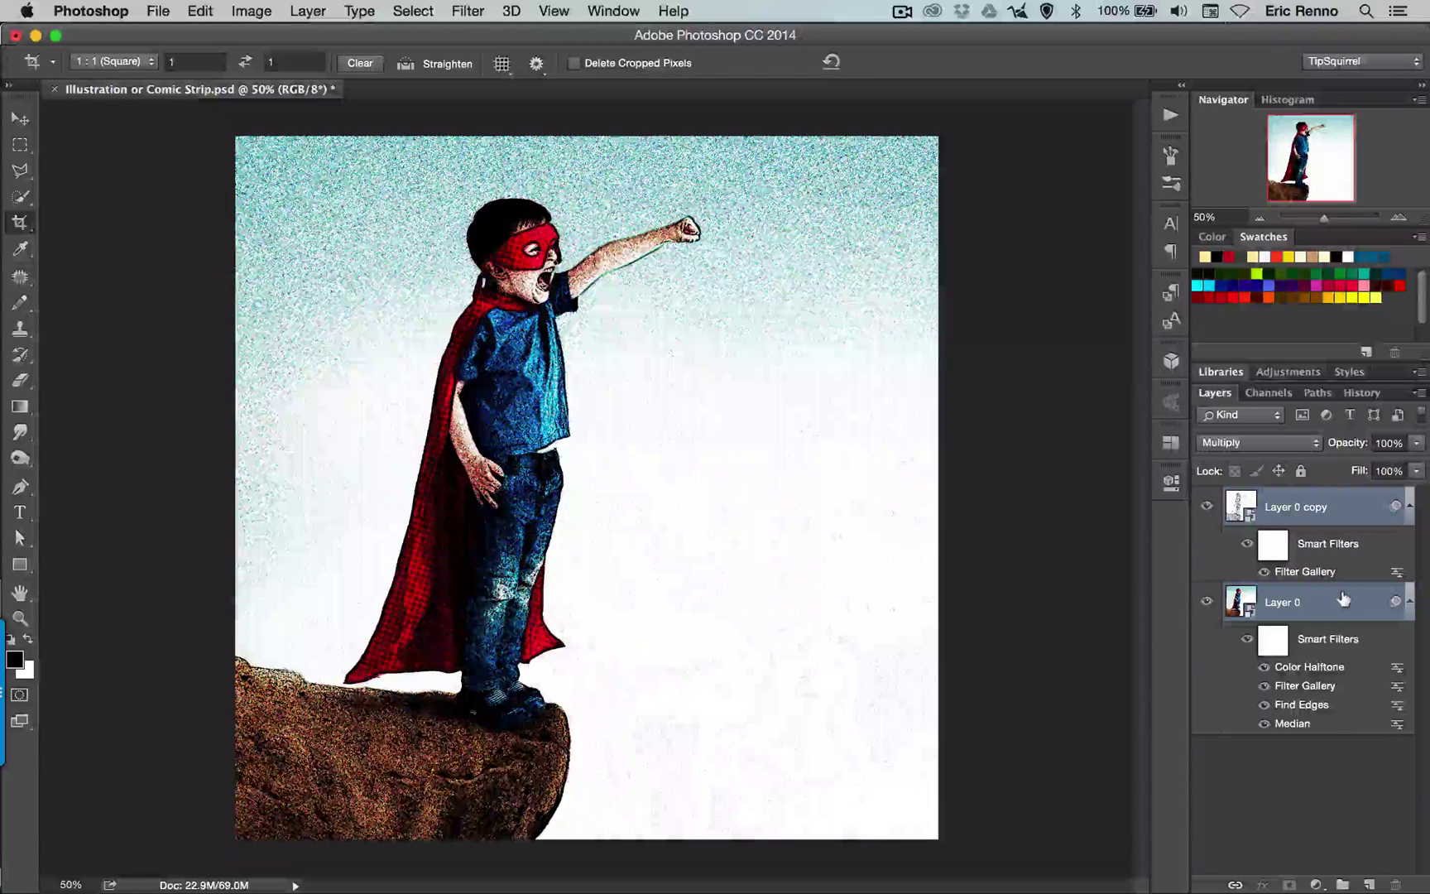
{"action": "right_click", "coordinate": [1344, 598]}
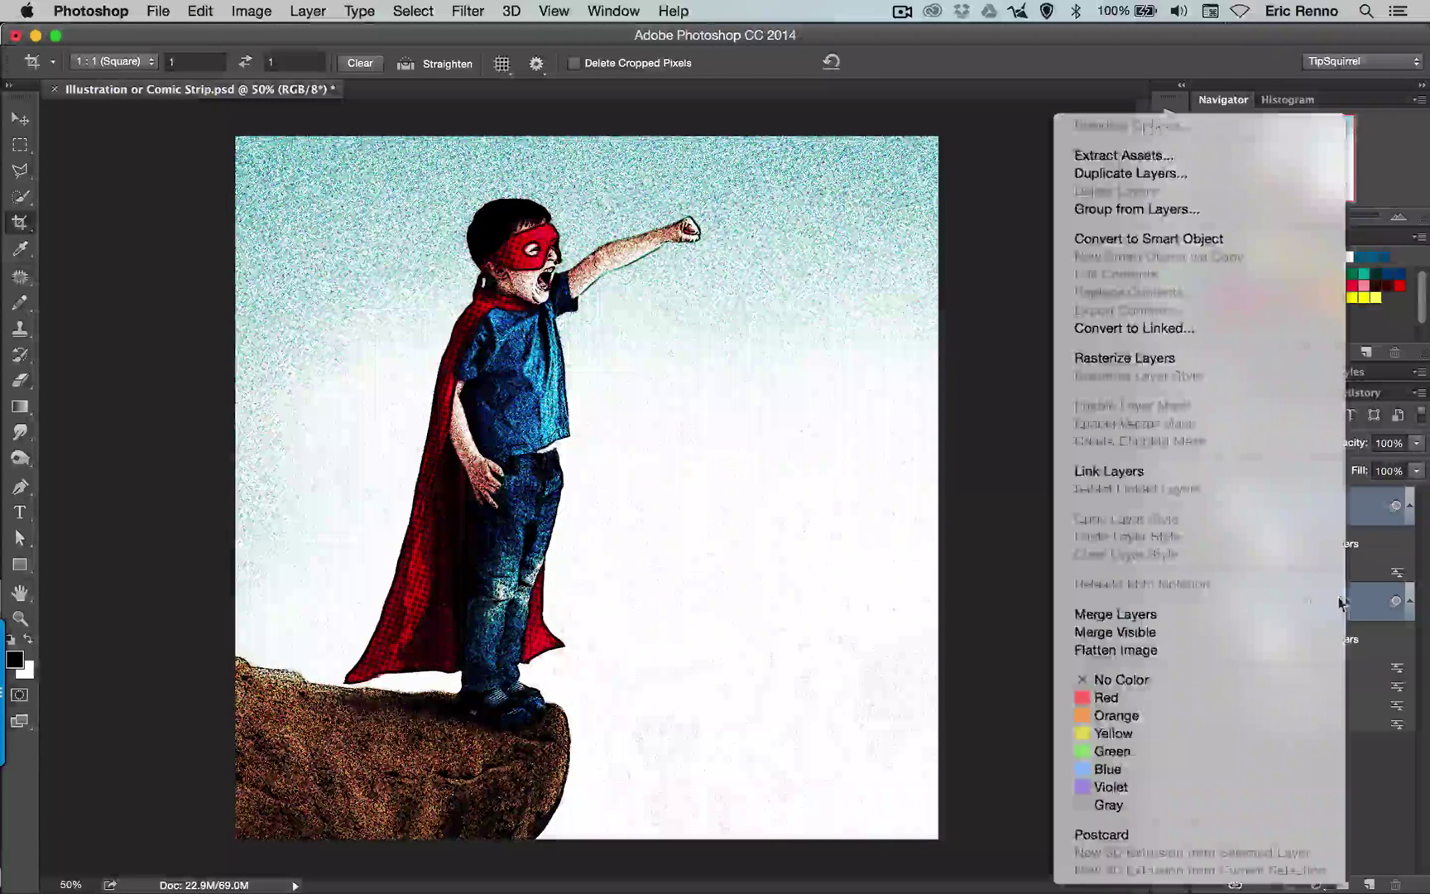
{"action": "left_click", "coordinate": [1155, 239]}
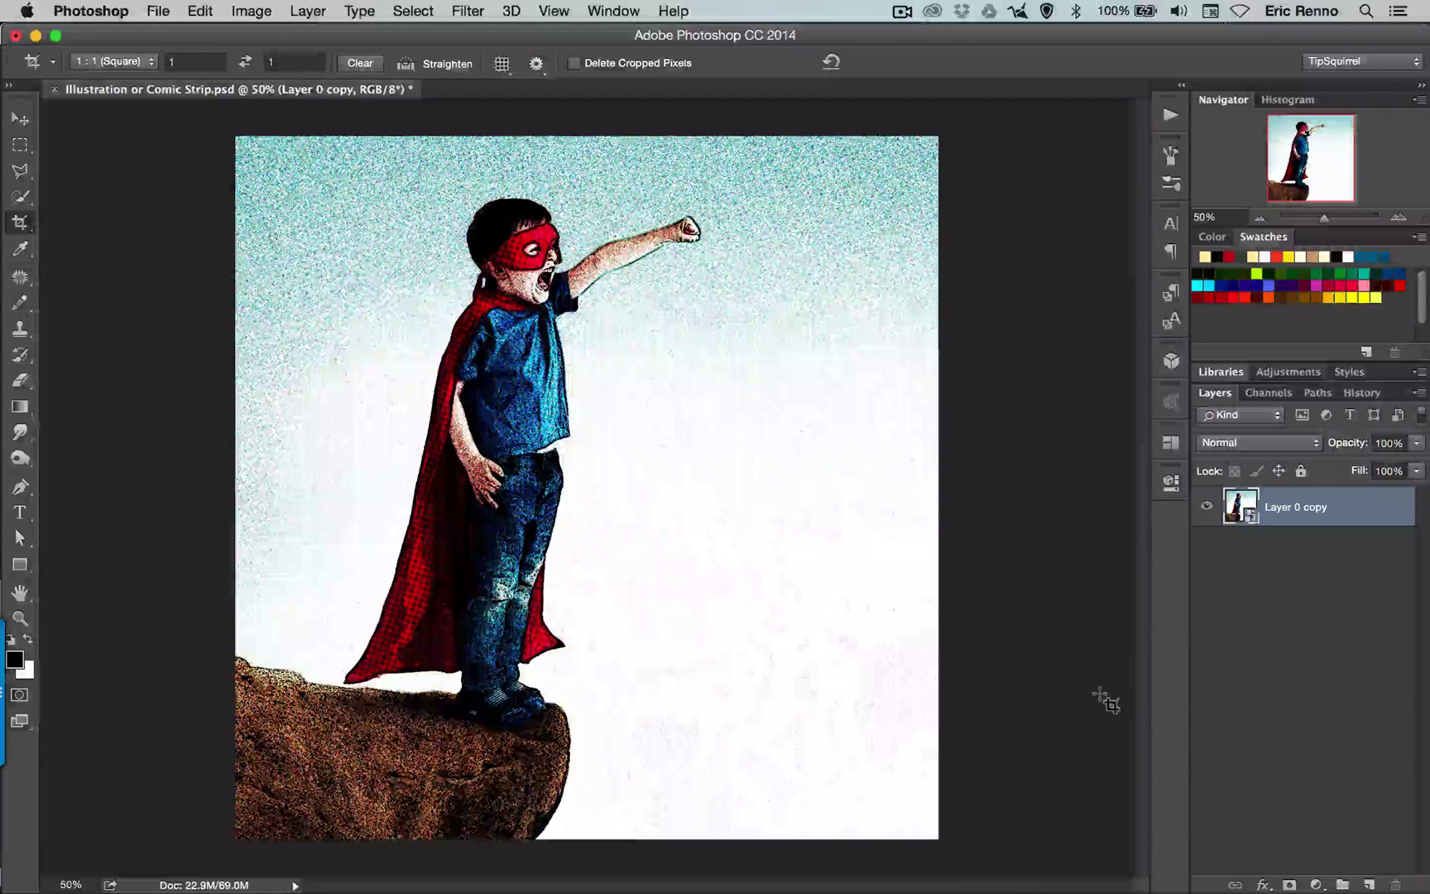
{"action": "left_click", "coordinate": [469, 10]}
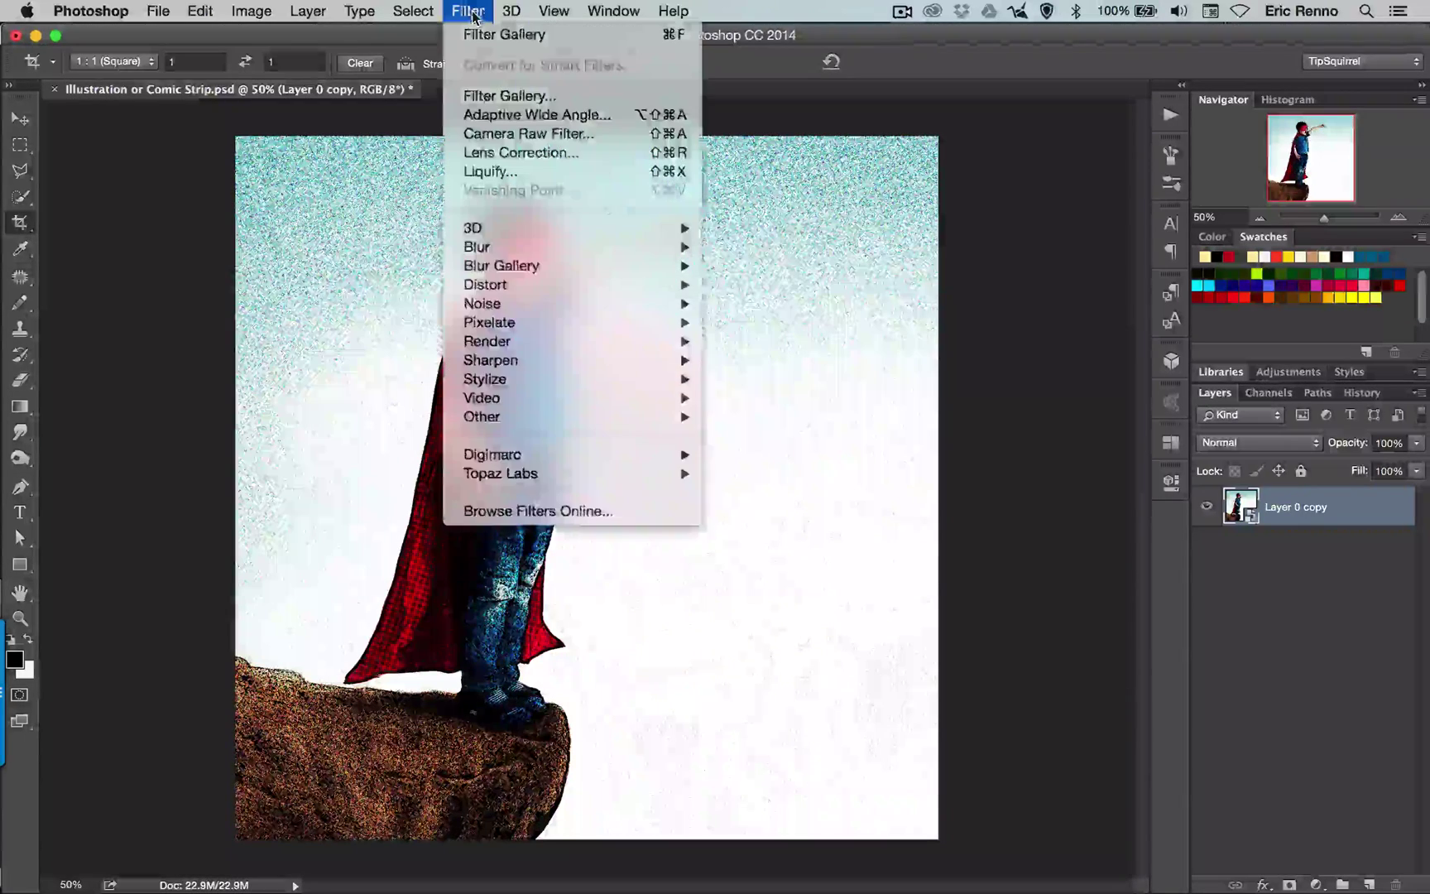
Open the Camera Raw Filter and set Highlights +27, Shadows +55 and Blacks -100
{"action": "left_click", "coordinate": [492, 134]}
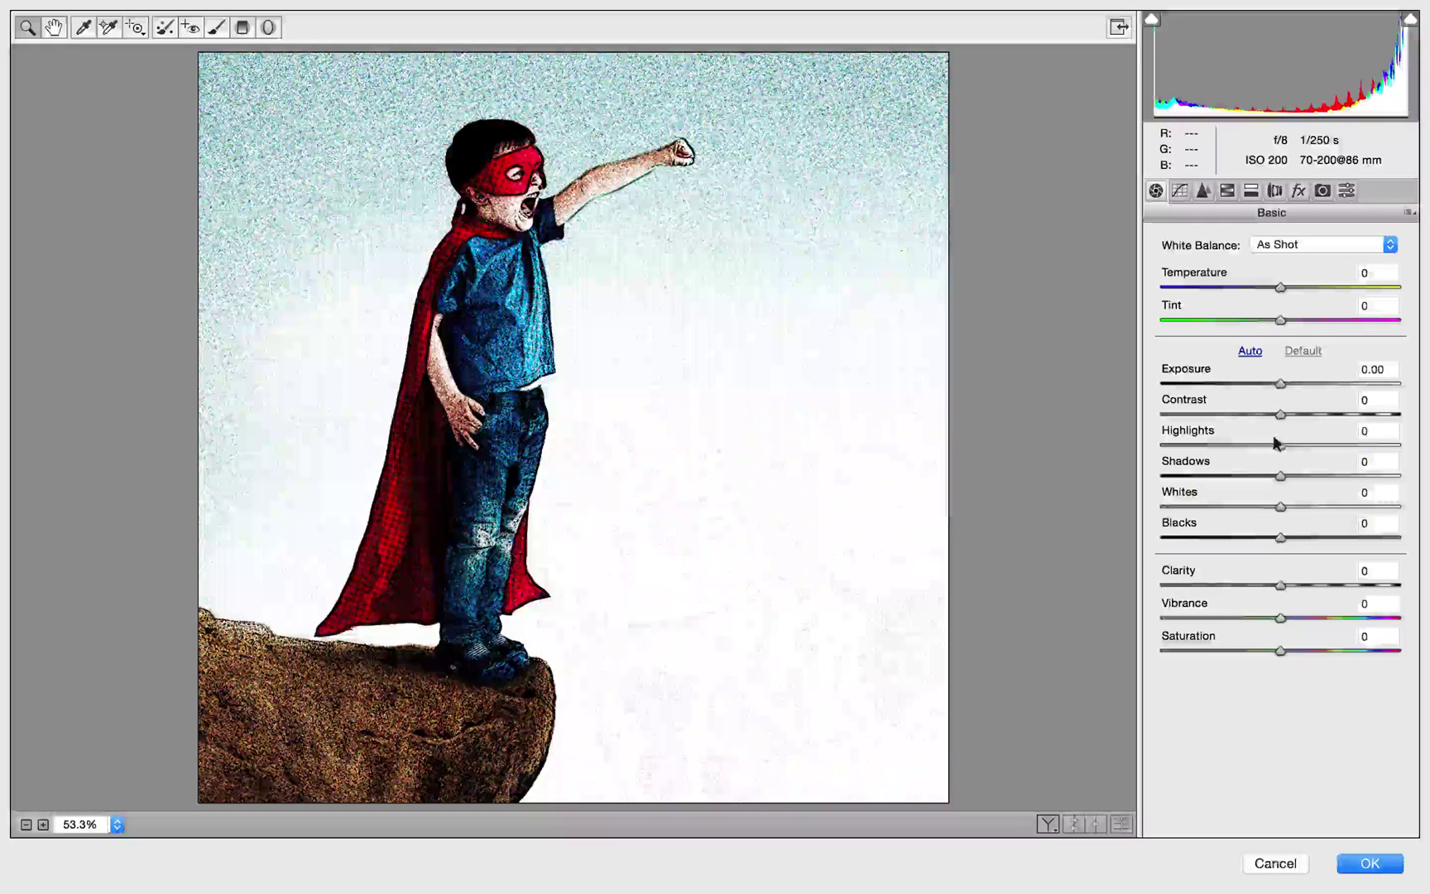
{"action": "left_click_drag", "start_coordinate": [1277, 443], "coordinate": [1338, 472]}
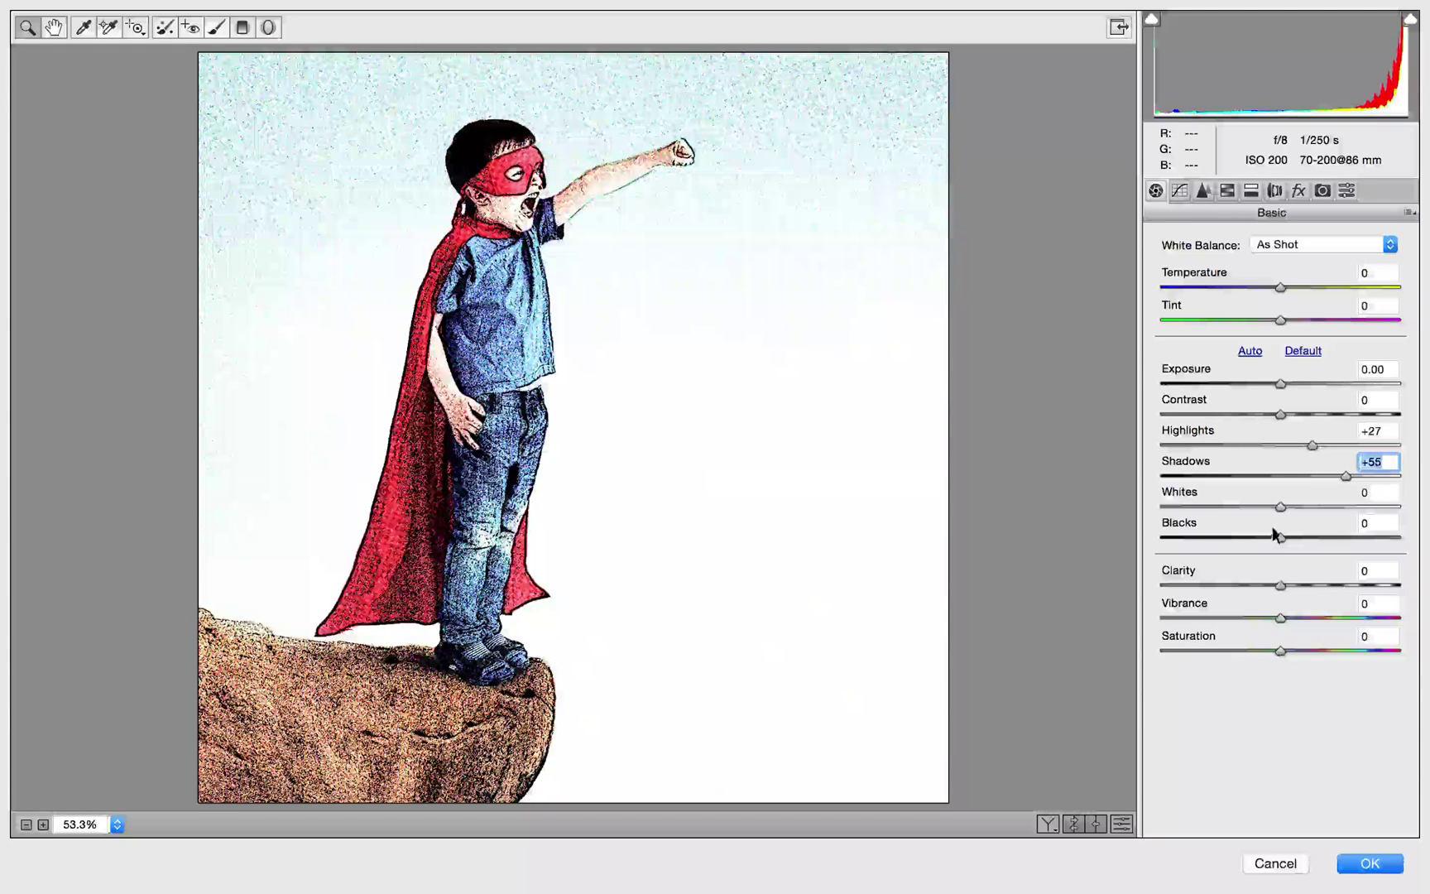
{"action": "left_click_drag", "start_coordinate": [1277, 536], "coordinate": [1131, 538]}
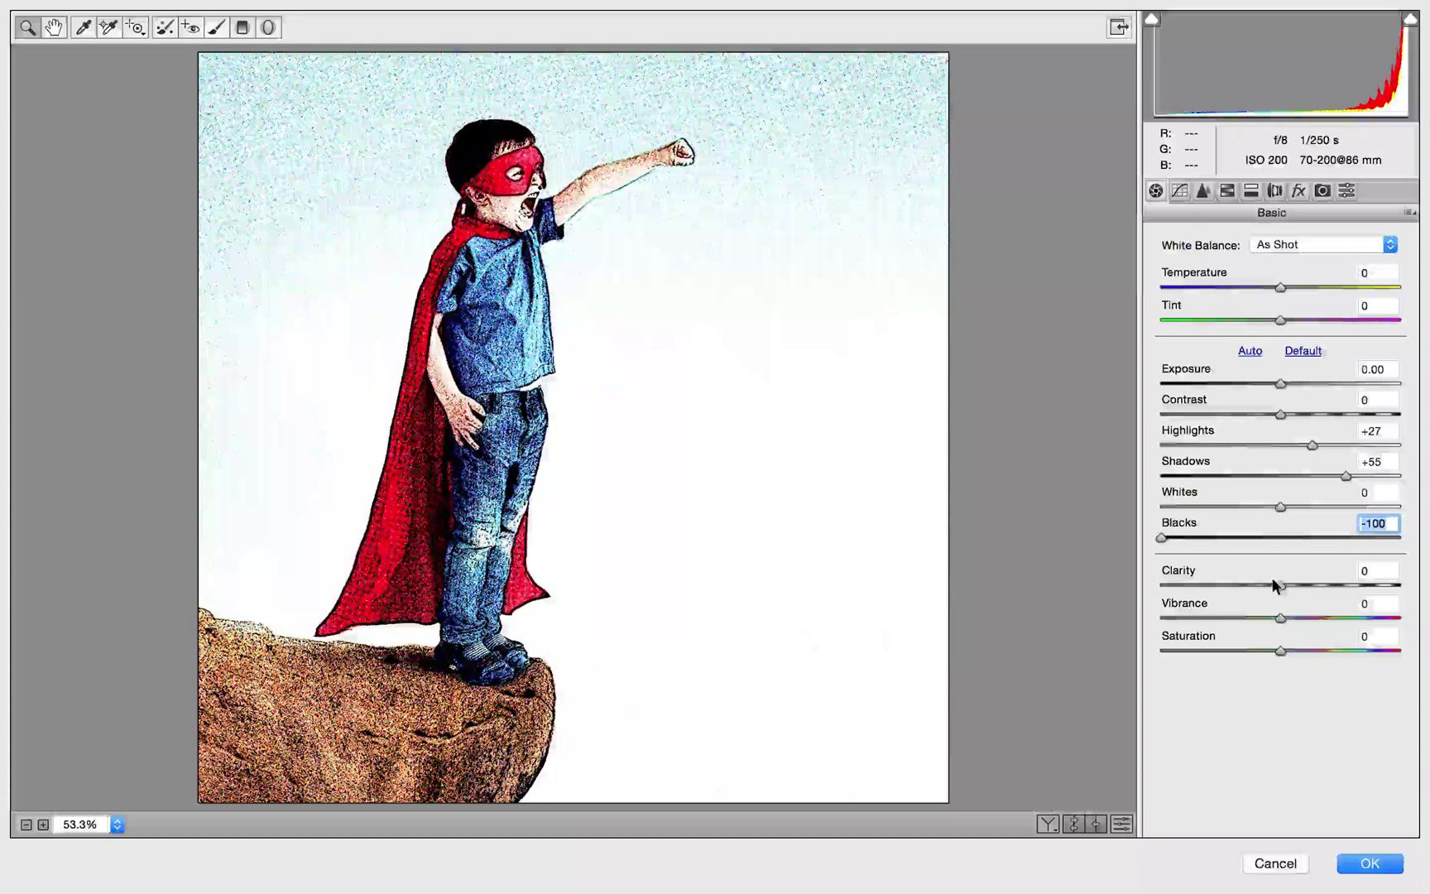
In Camera Raw's Basic panel, set Clarity -100, Vibrance -53, Saturation +33 and Temperature +28
{"action": "left_click_drag", "start_coordinate": [1277, 582], "coordinate": [1159, 584]}
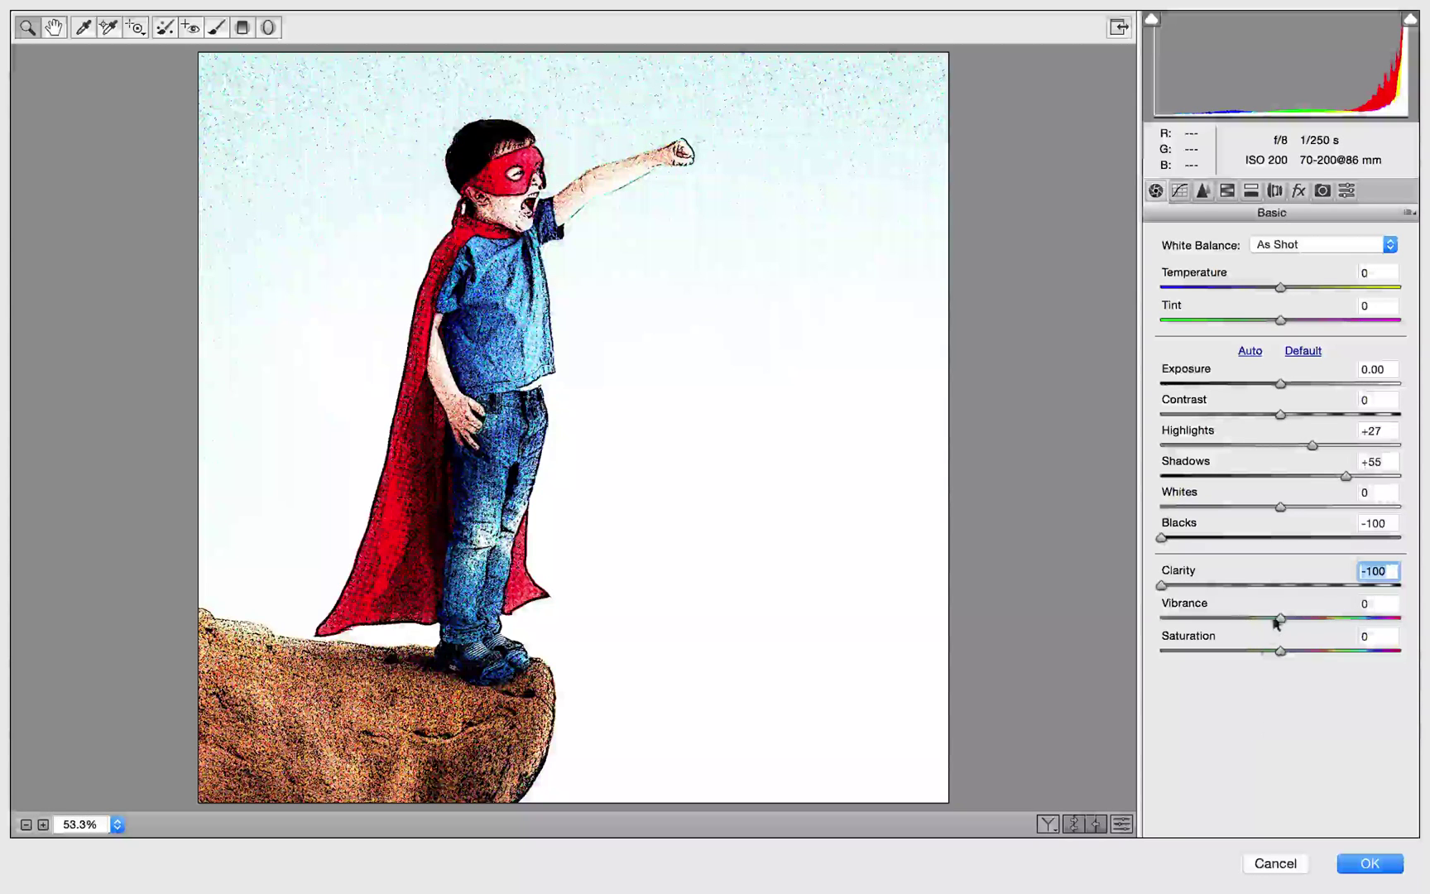
{"action": "left_click_drag", "start_coordinate": [1276, 613], "coordinate": [1210, 615]}
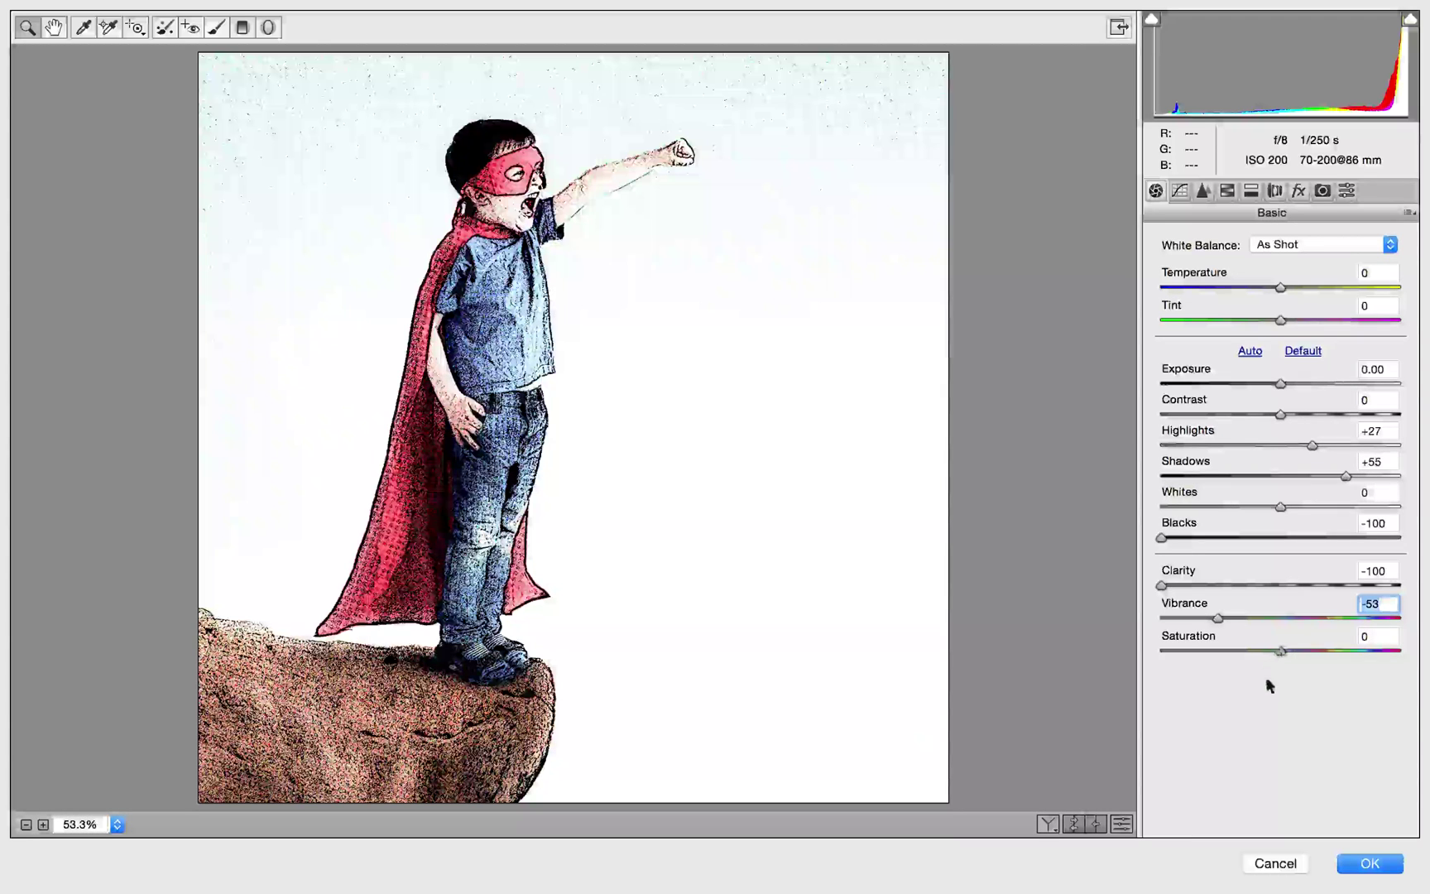
{"action": "left_click_drag", "start_coordinate": [1273, 643], "coordinate": [1312, 643]}
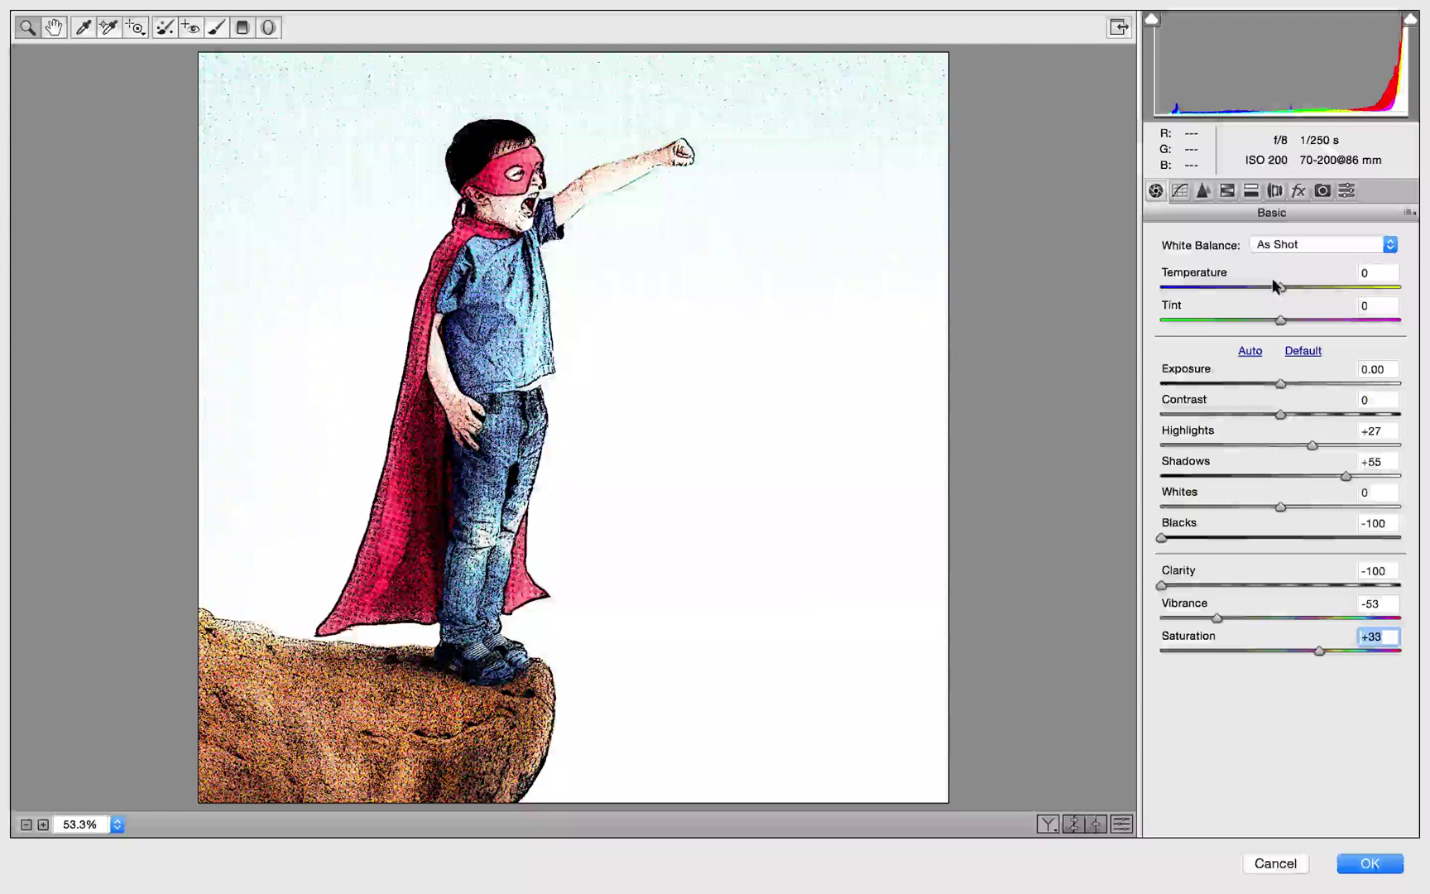
{"action": "left_click_drag", "start_coordinate": [1281, 284], "coordinate": [1311, 287]}
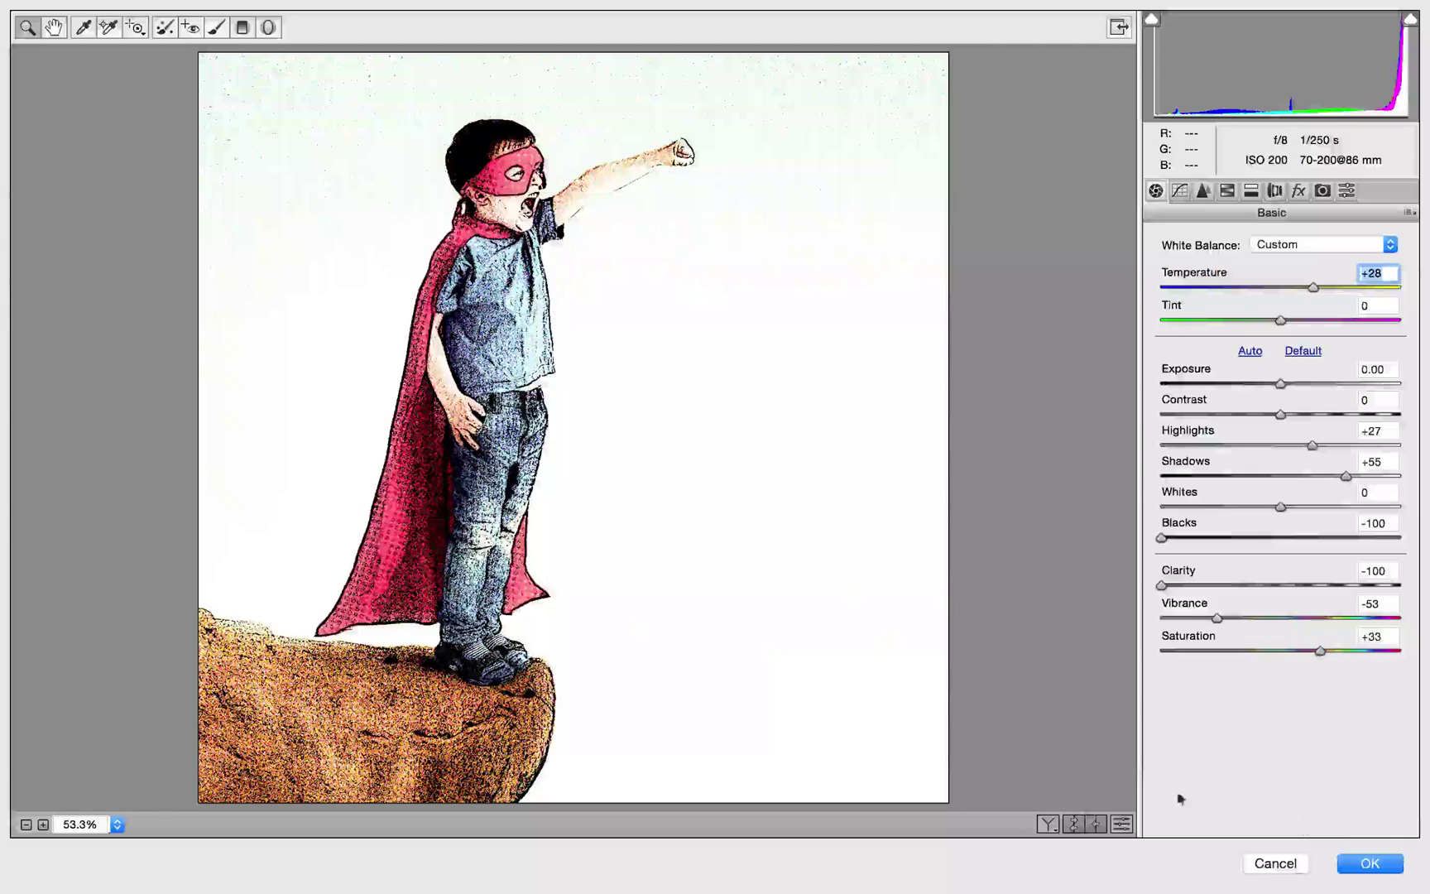
Commit the Camera Raw Filter to Layer 0 copy, then inspect and close the smart object's .psb contents
{"action": "left_click", "coordinate": [1371, 863]}
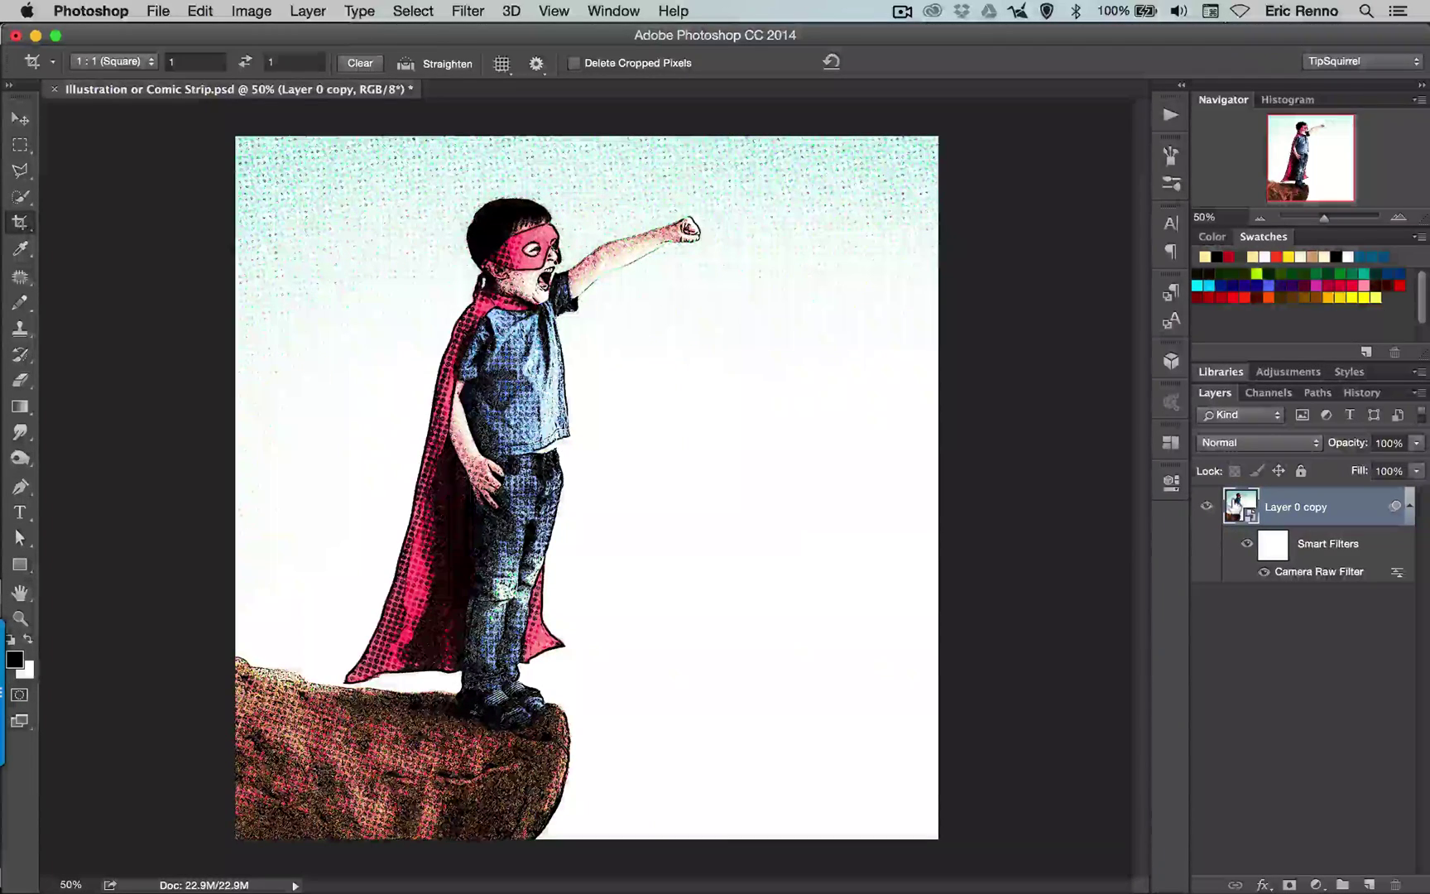
{"action": "double_click", "coordinate": [1235, 503]}
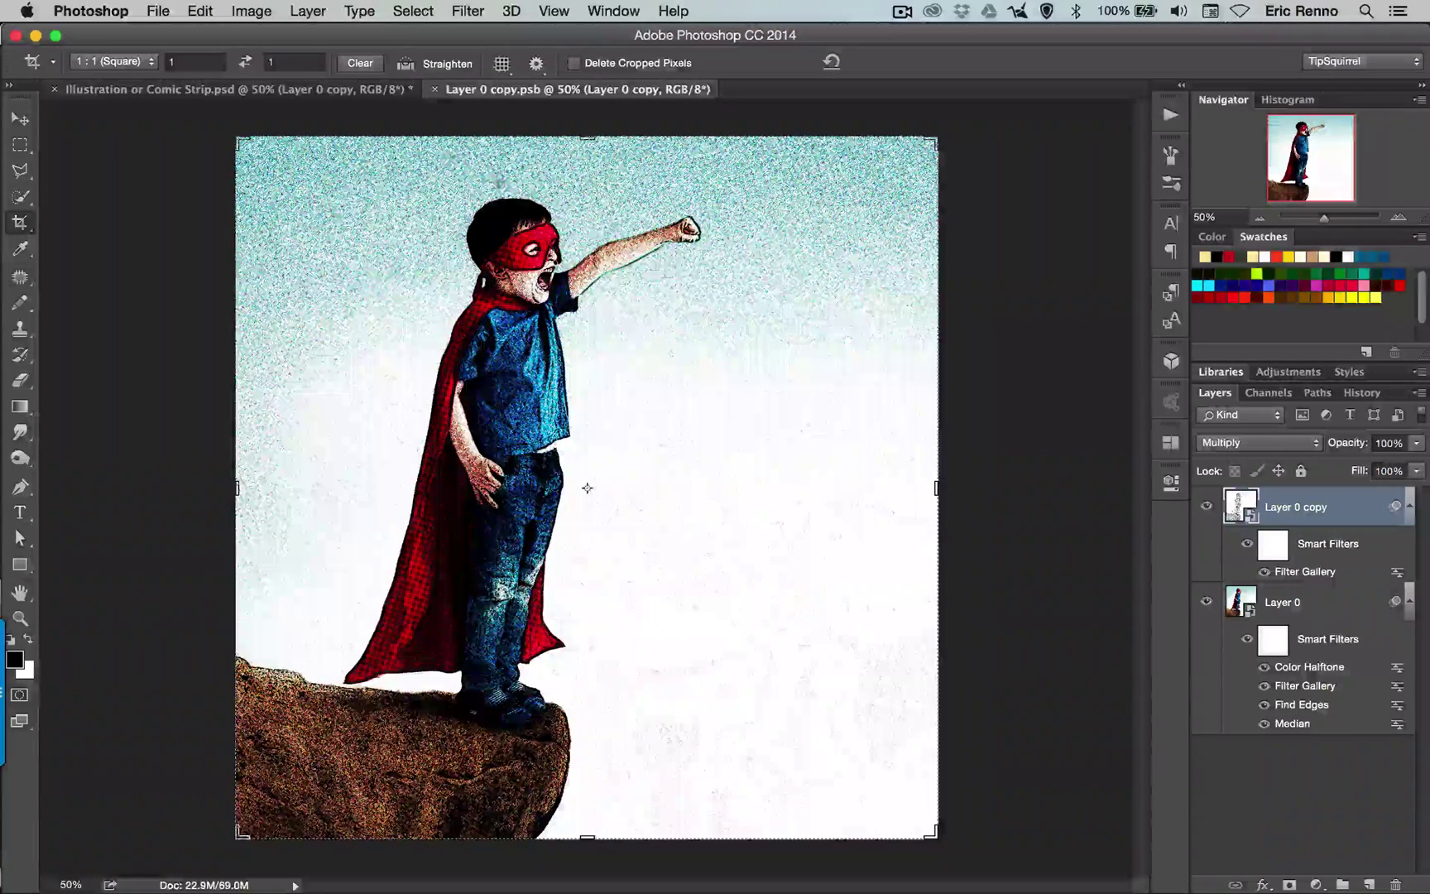
{"action": "left_click", "coordinate": [434, 89]}
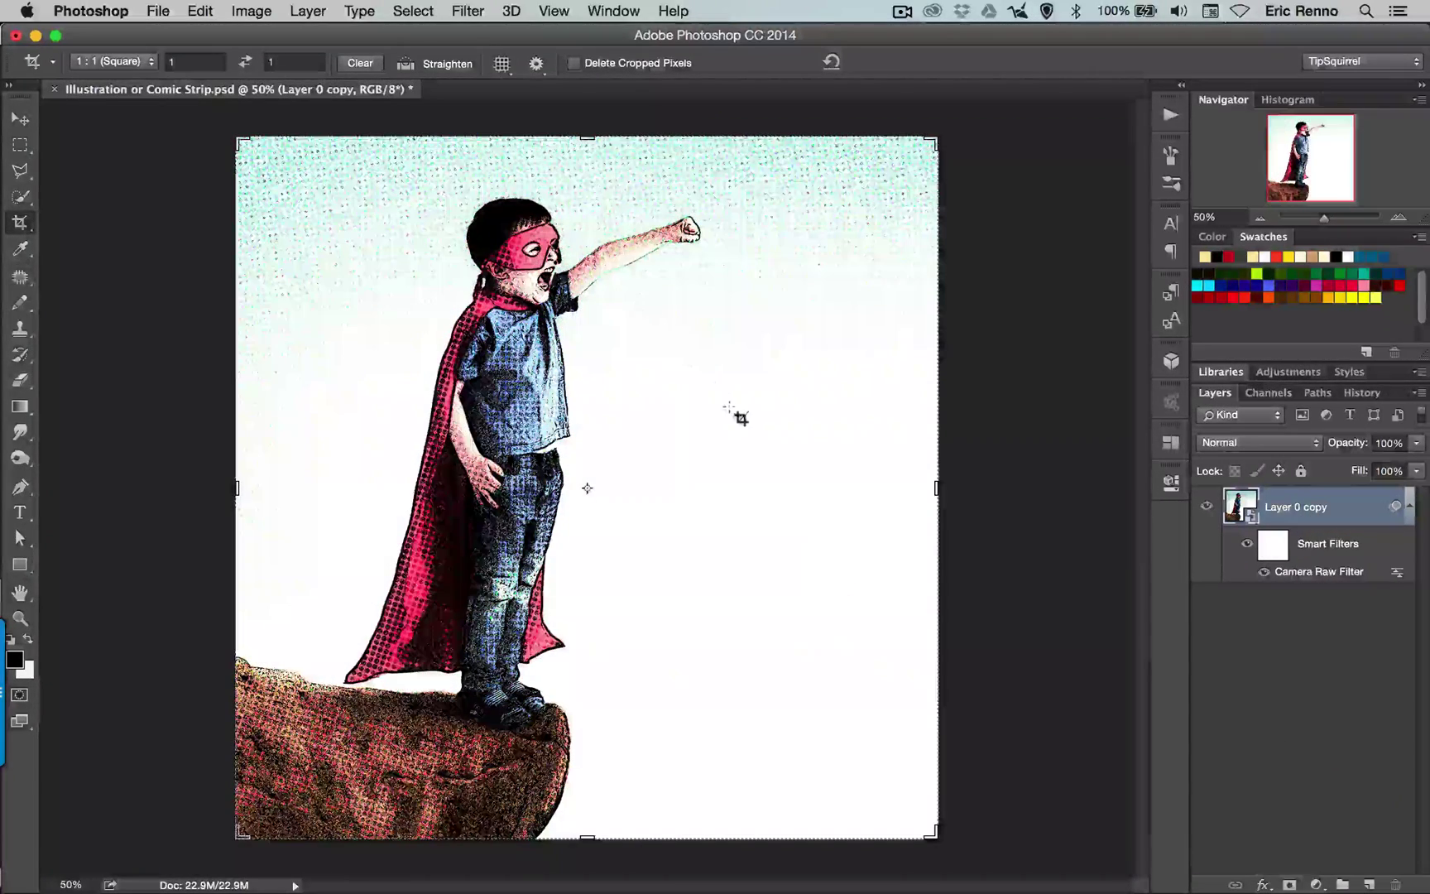